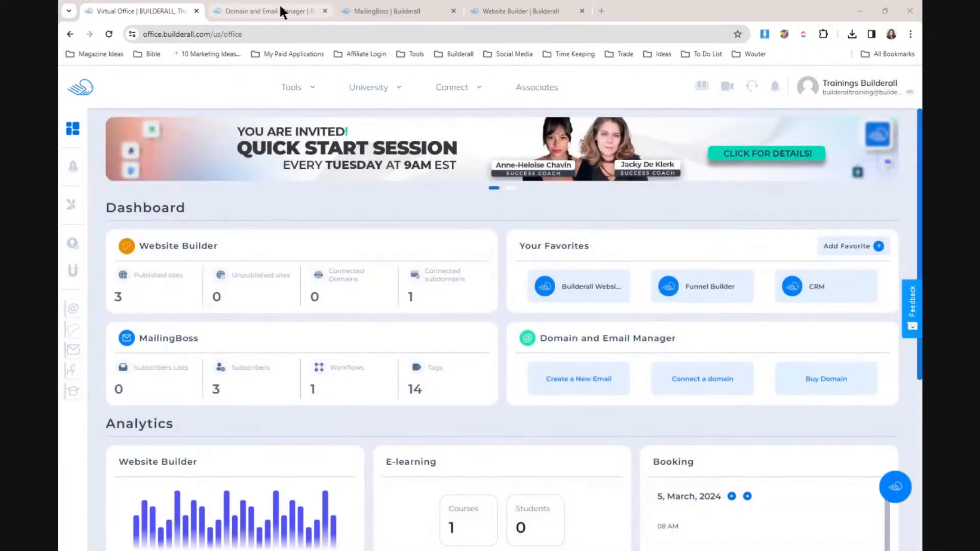
- Go to the Domain and Email Manager and open the Connect Domain form
{"action": "left_click", "coordinate": [281, 11]}
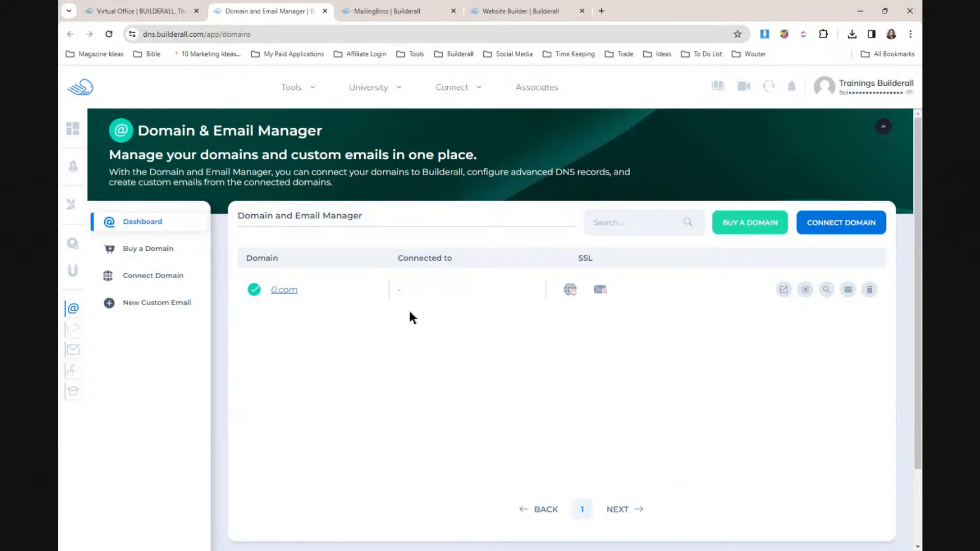
{"action": "left_click", "coordinate": [836, 224]}
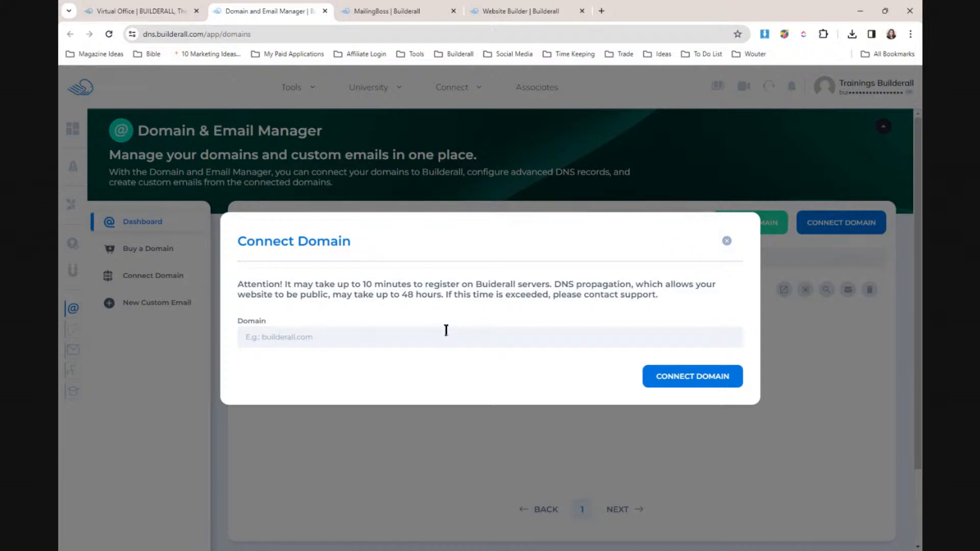
- Enter builderalltestdomain.com as the domain and connect it to show its name servers
{"action": "left_click", "coordinate": [503, 11]}
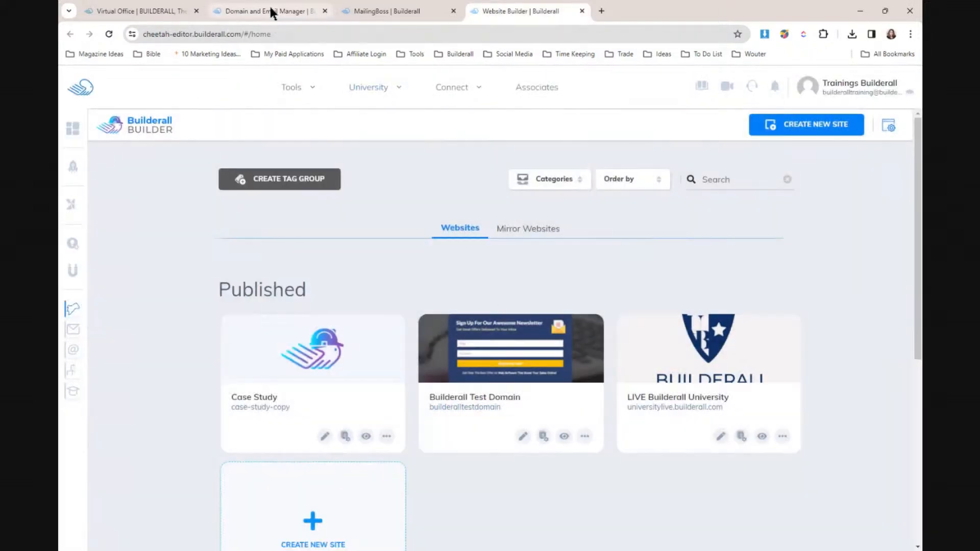
{"action": "left_click", "coordinate": [271, 10]}
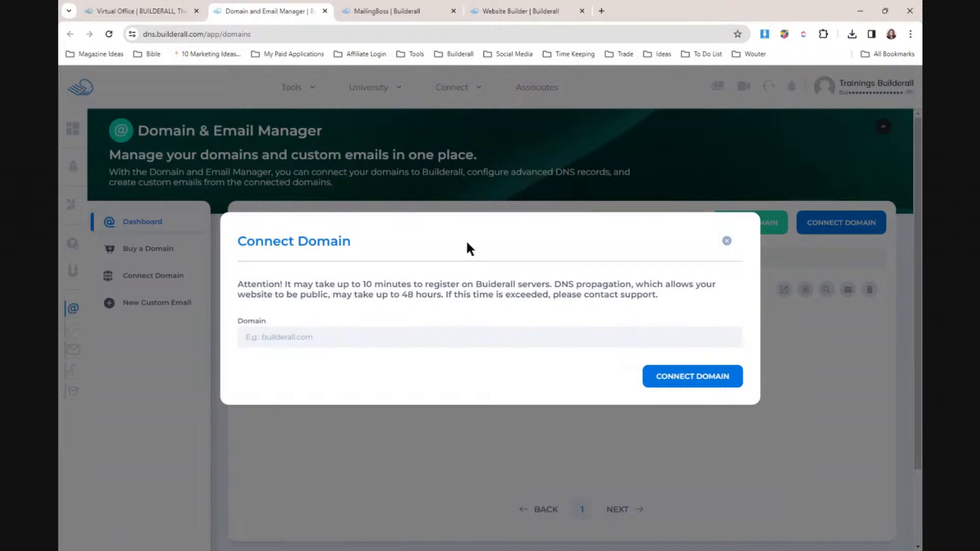
{"action": "left_click", "coordinate": [391, 336]}
{"action": "type", "text": "b"}
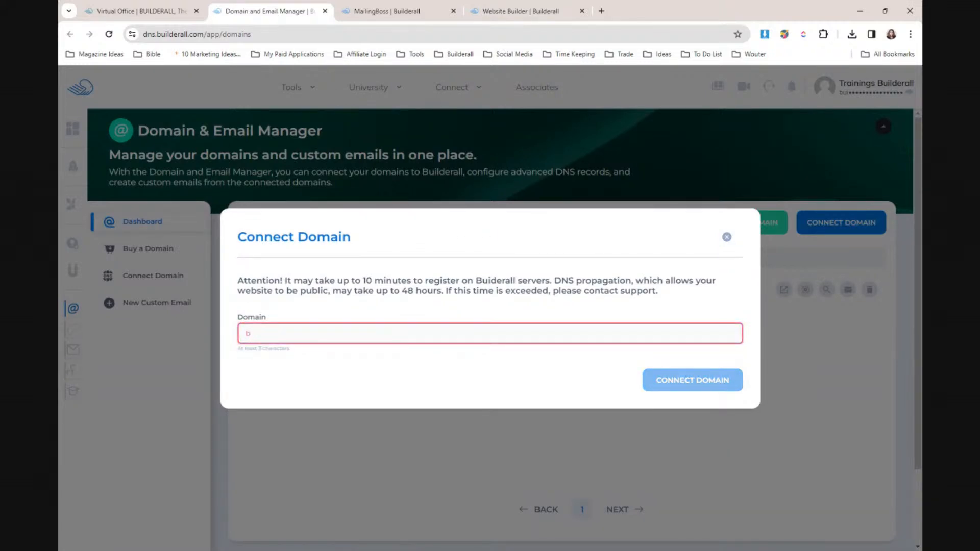
{"action": "type", "text": "uilderall"}
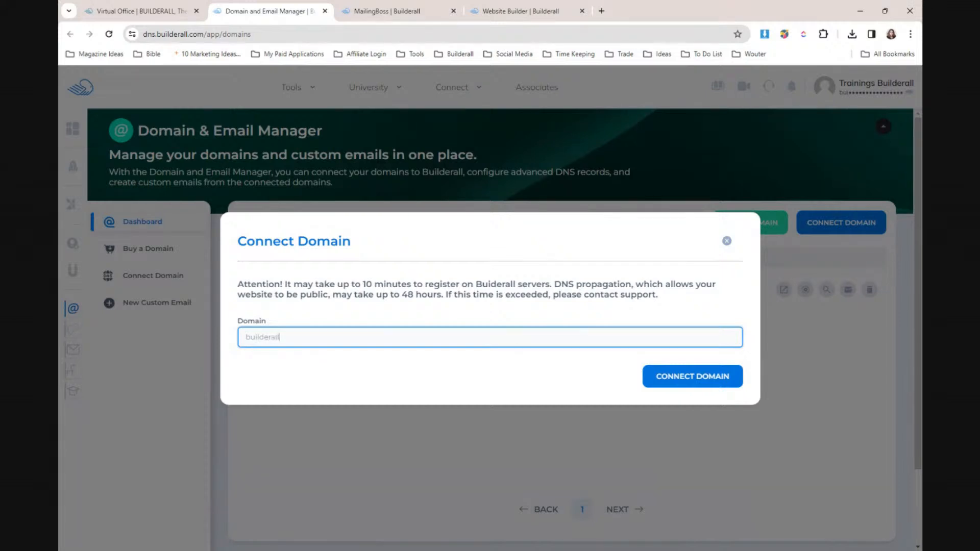
{"action": "type", "text": "testdomain.com"}
{"action": "left_click", "coordinate": [706, 379]}
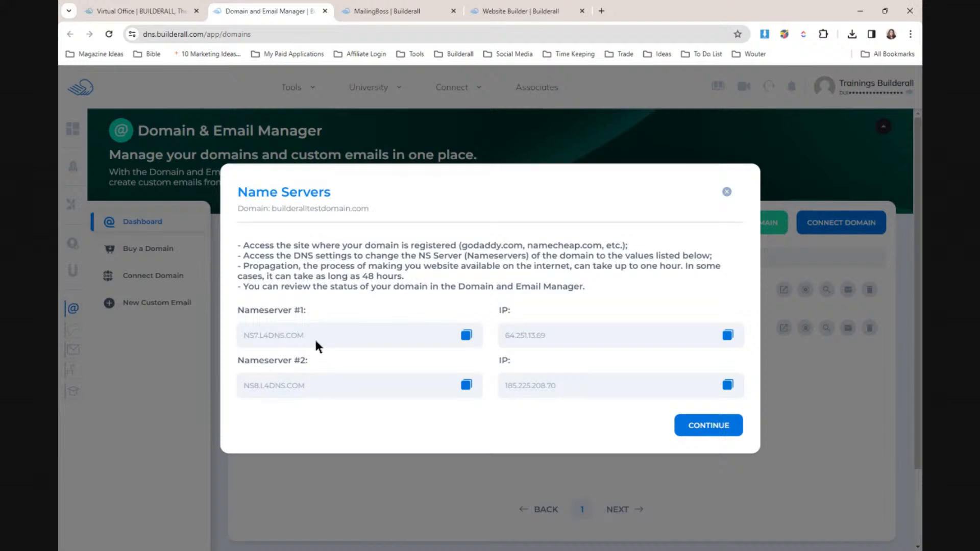
- Copy Nameserver #1 (NS7.L4DNS.COM) and close the Name Servers dialog
{"action": "left_click_drag", "start_coordinate": [313, 335], "coordinate": [242, 338]}
{"action": "left_click", "coordinate": [411, 314]}
{"action": "left_click_drag", "start_coordinate": [315, 335], "coordinate": [249, 337]}
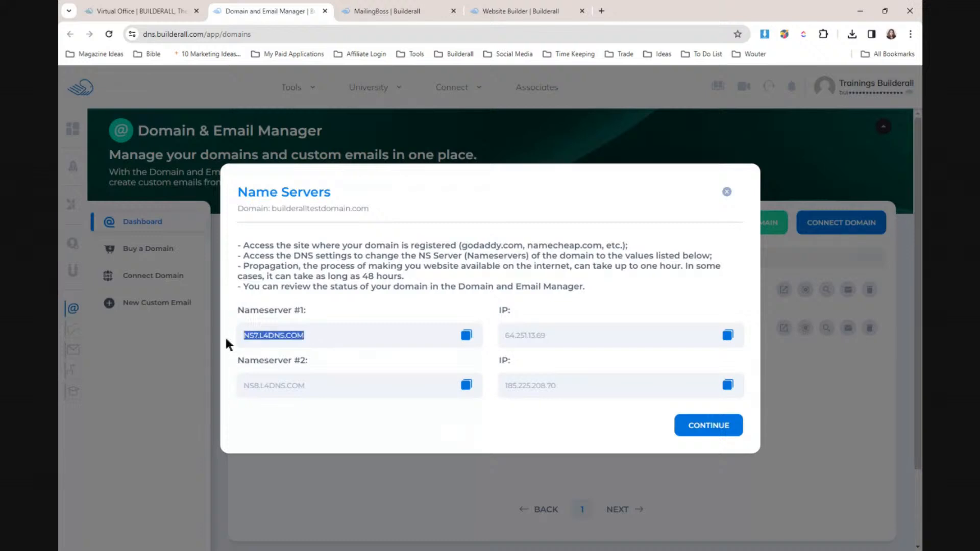
{"action": "left_click", "coordinate": [367, 338]}
{"action": "left_click_drag", "start_coordinate": [258, 337], "coordinate": [264, 337]}
{"action": "left_click", "coordinate": [397, 310]}
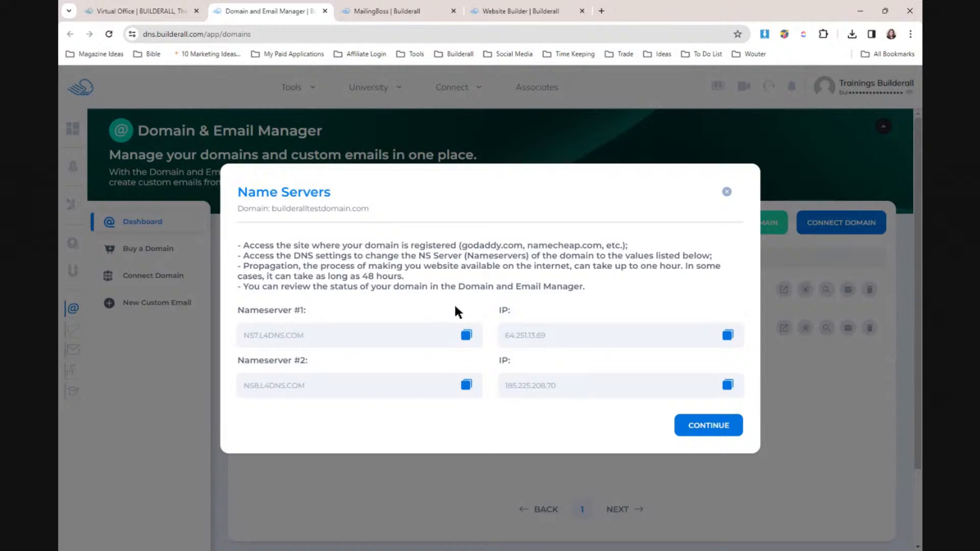
{"action": "left_click", "coordinate": [716, 432]}
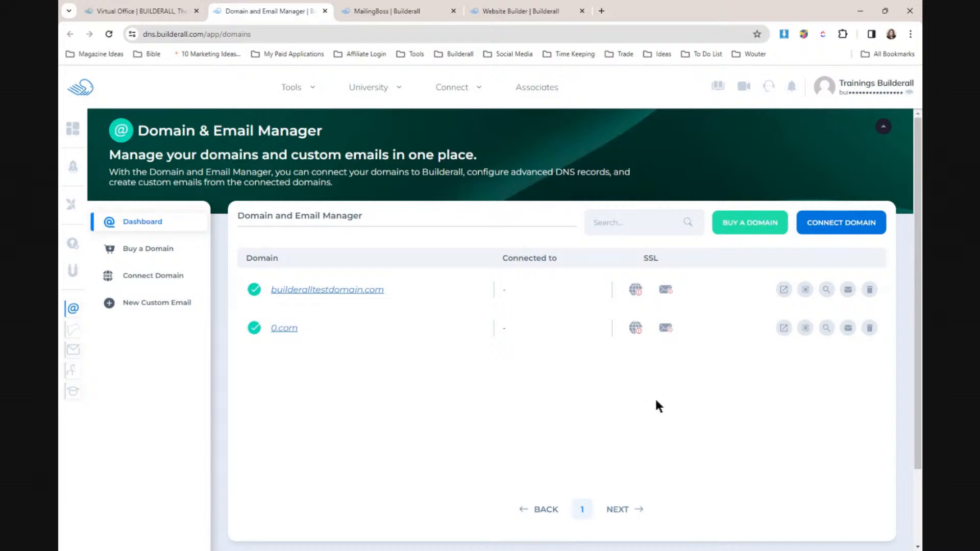
{"action": "left_click", "coordinate": [109, 34]}
{"action": "left_click", "coordinate": [109, 33]}
{"action": "left_click", "coordinate": [521, 11]}
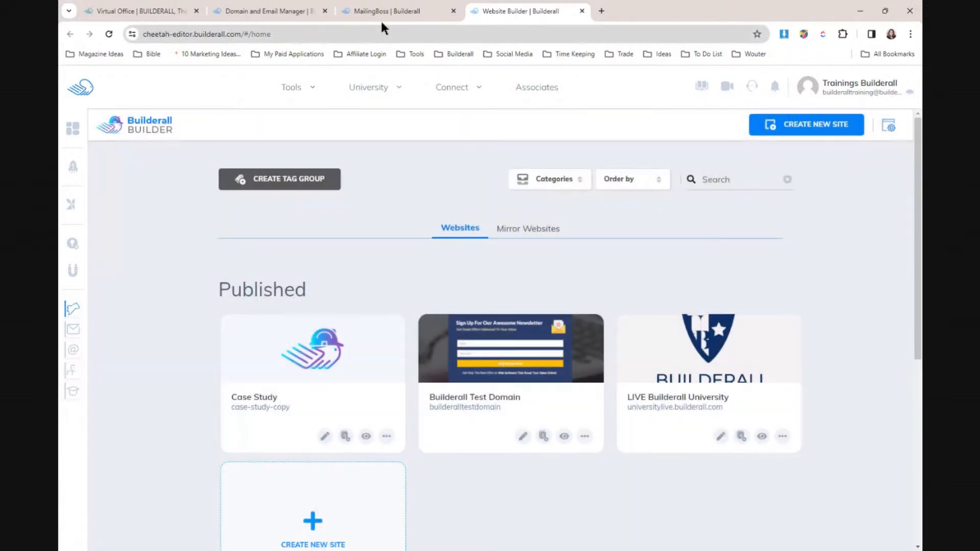
{"action": "left_click", "coordinate": [368, 14]}
{"action": "left_click", "coordinate": [274, 13]}
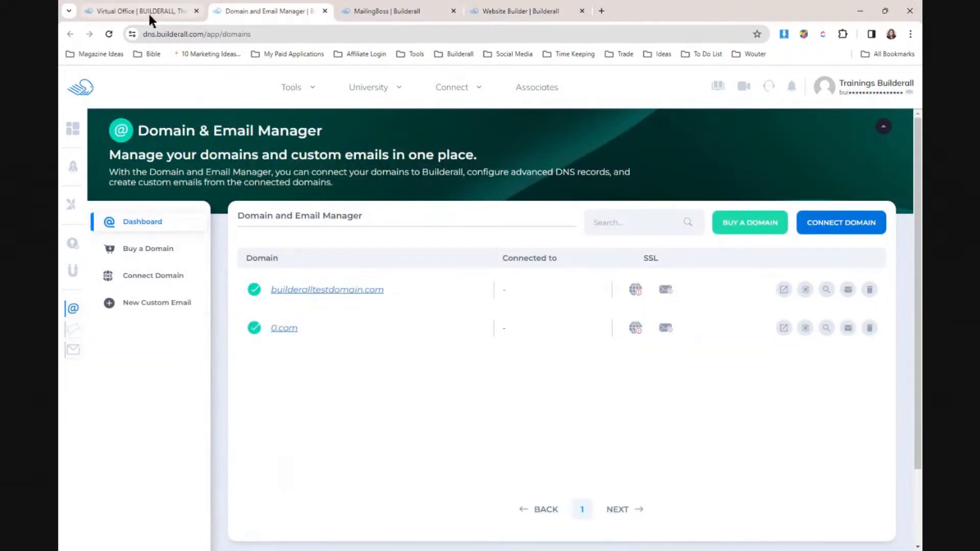
{"action": "left_click", "coordinate": [110, 34]}
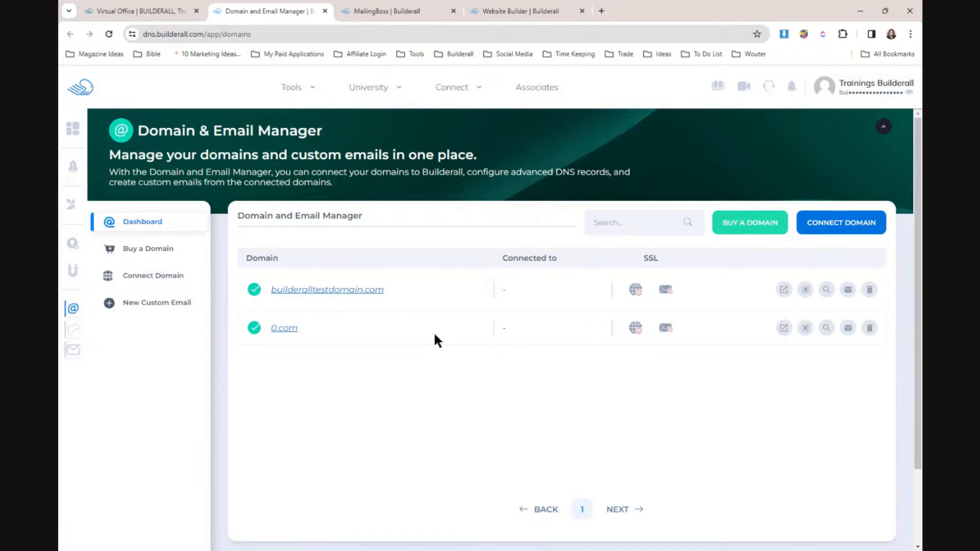
{"action": "left_click", "coordinate": [485, 11]}
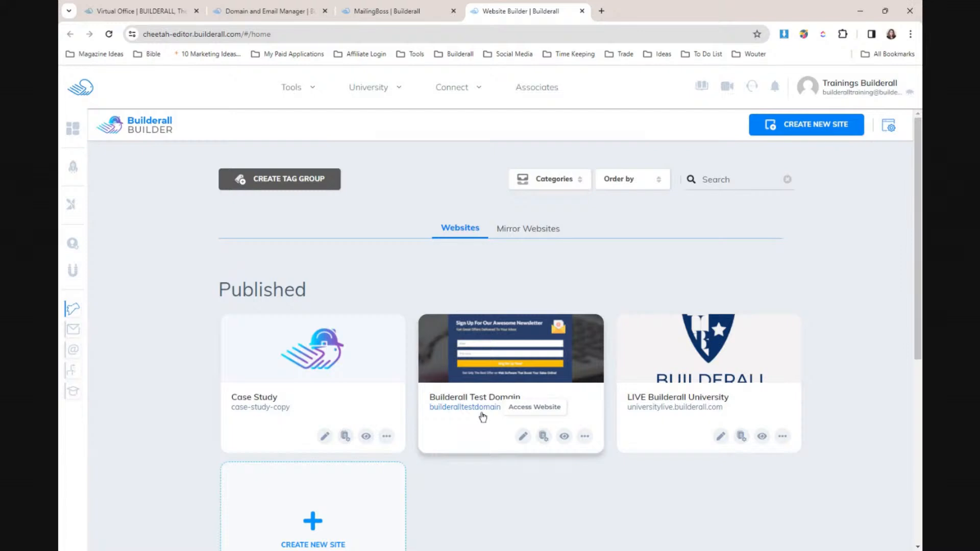
{"action": "left_click", "coordinate": [264, 10]}
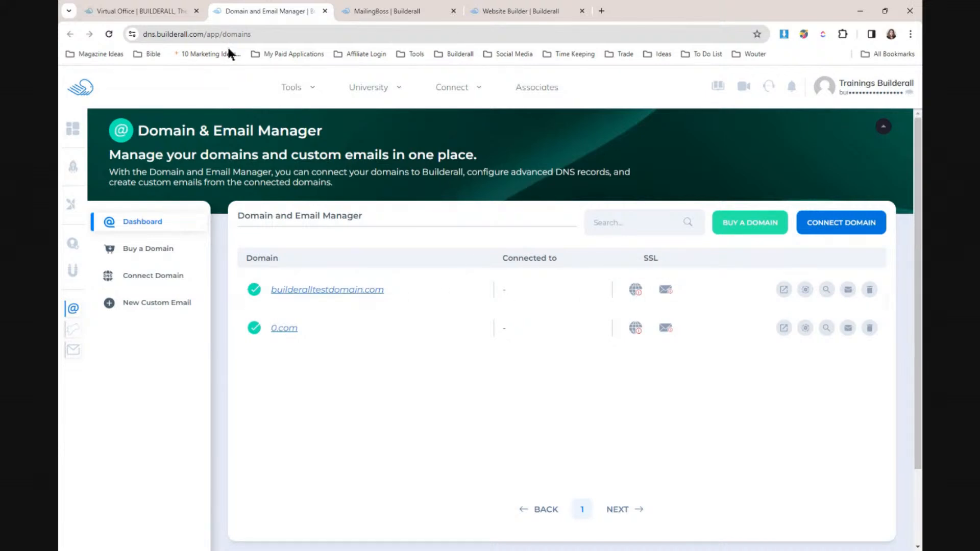
{"action": "left_click", "coordinate": [109, 34]}
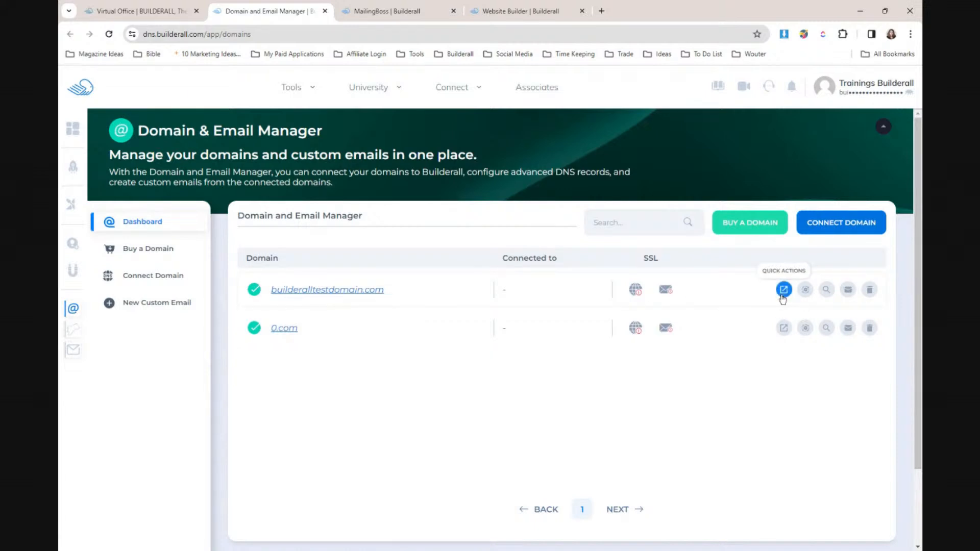
- Reload the domains list and bring up the Tools mega-menu
{"action": "left_click", "coordinate": [110, 33]}
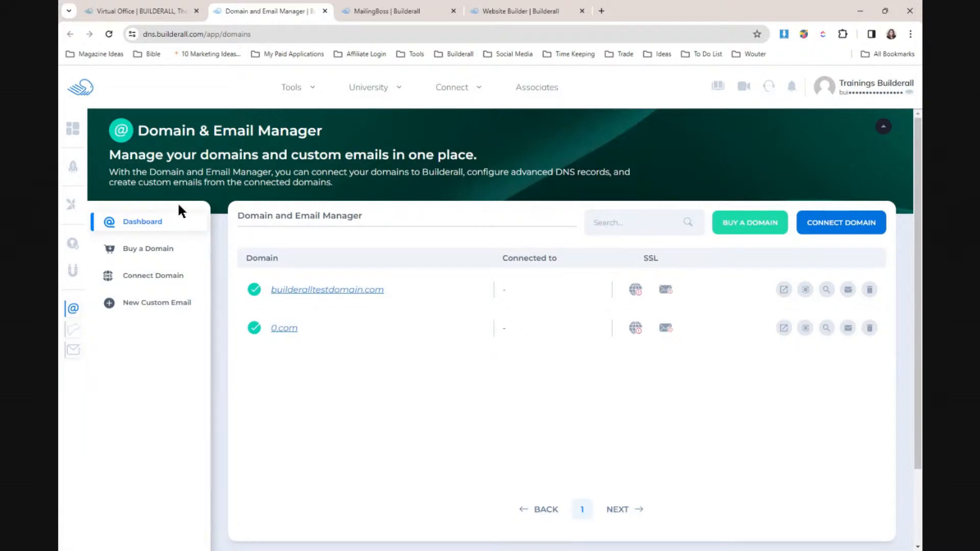
{"action": "left_click", "coordinate": [109, 33]}
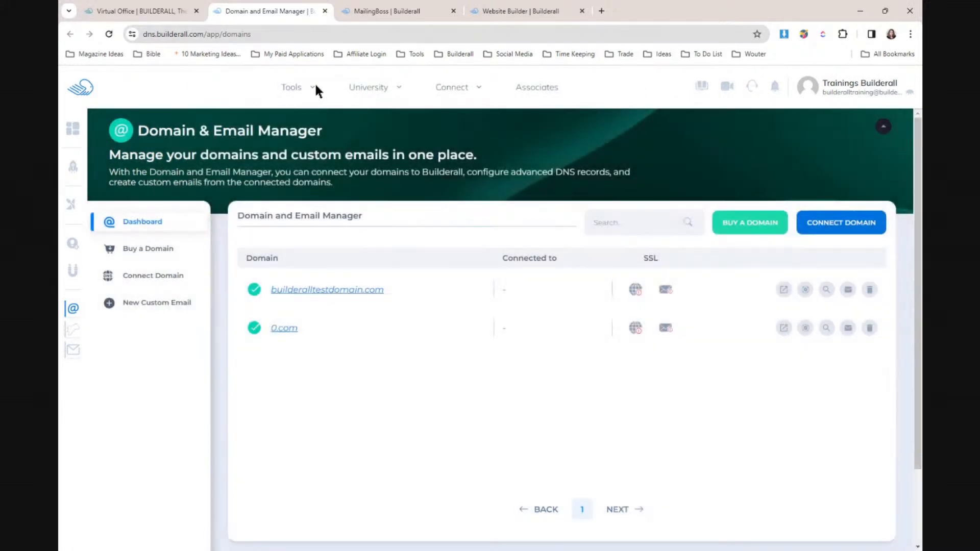
{"action": "mouse_move", "coordinate": [314, 83]}
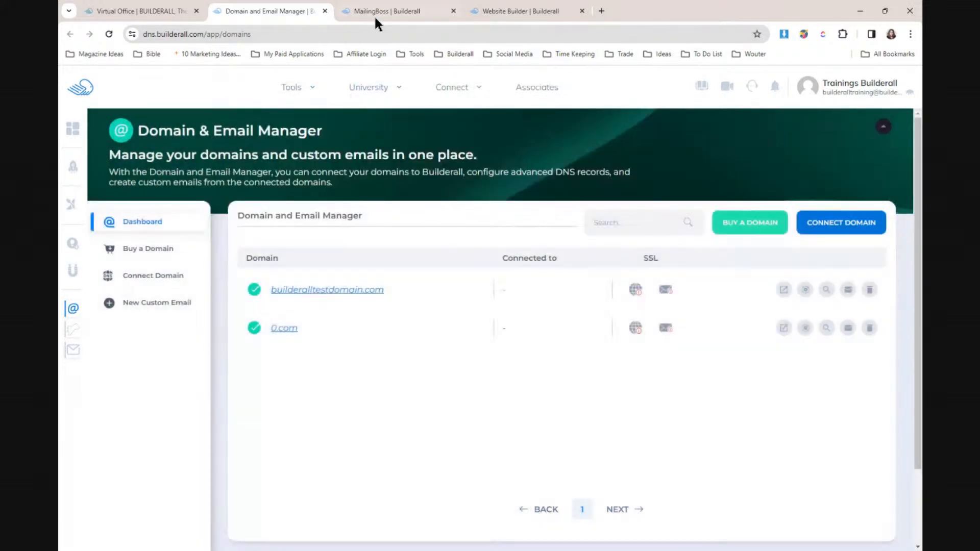
- Open MailingBoss and go to Settings > Domains
{"action": "left_click", "coordinate": [377, 12]}
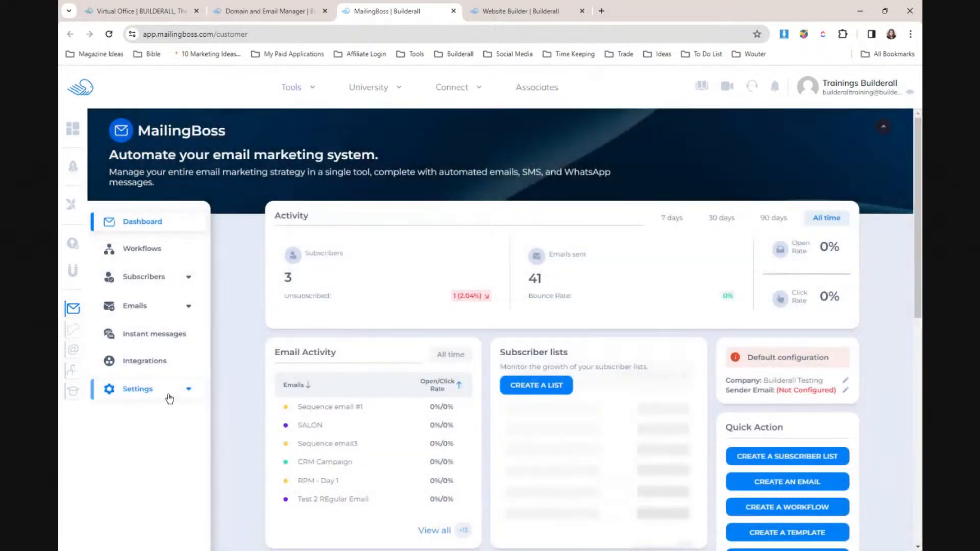
{"action": "left_click", "coordinate": [153, 394]}
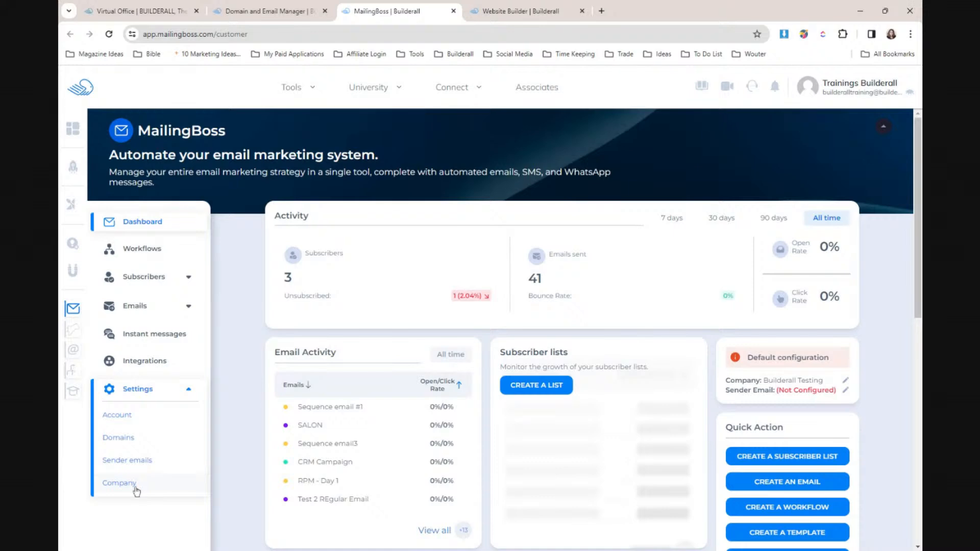
{"action": "left_click", "coordinate": [119, 438]}
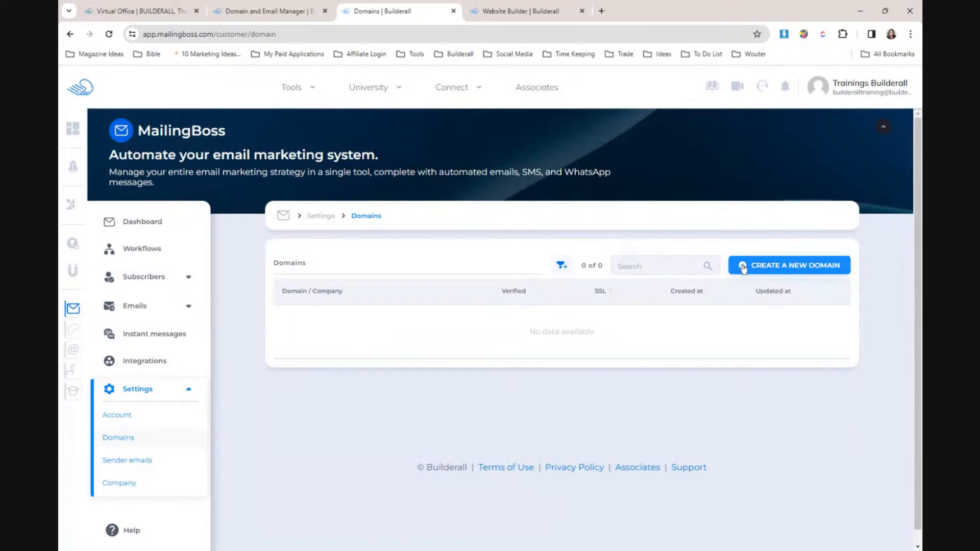
- Start a new MailingBoss domain for company Builderall Testing, typing 'builderalltestdomain'
{"action": "left_click", "coordinate": [742, 266]}
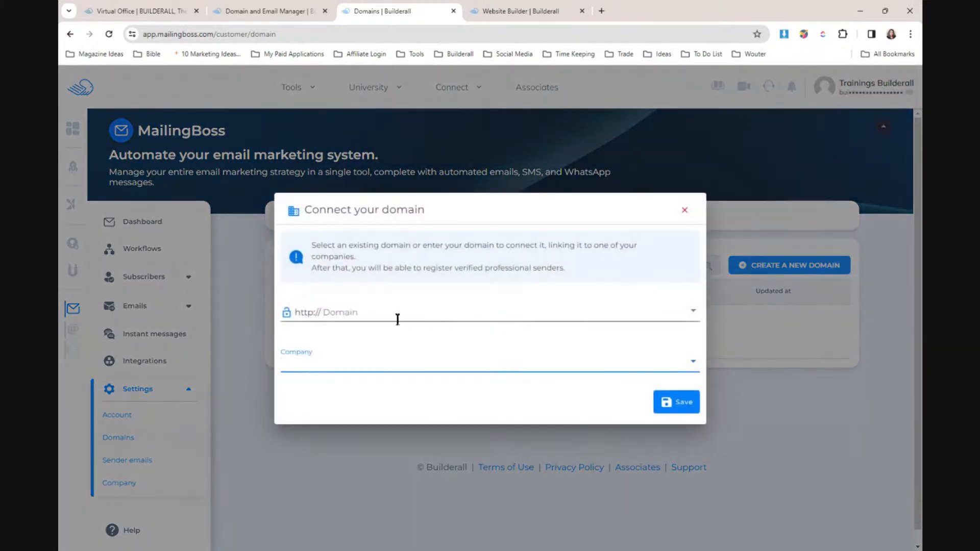
{"action": "left_click", "coordinate": [400, 360]}
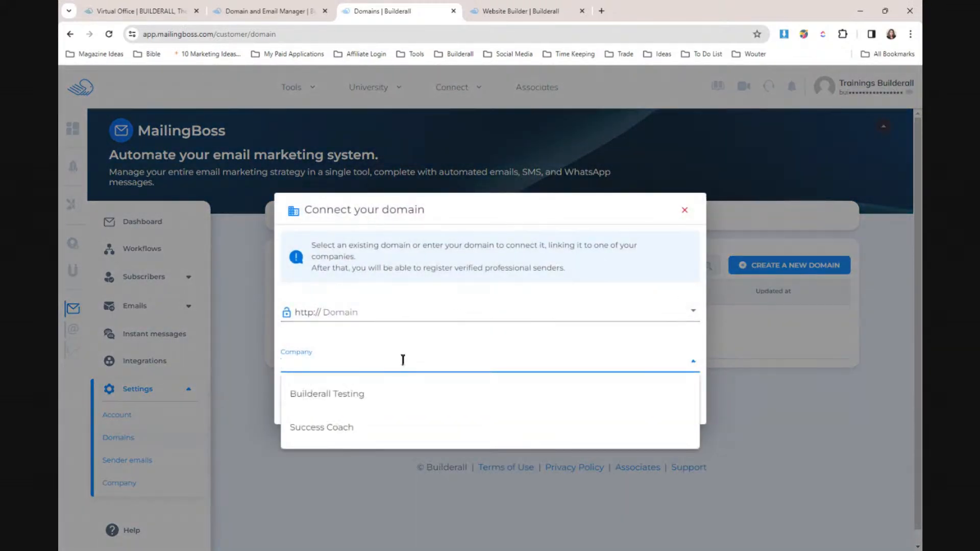
{"action": "left_click", "coordinate": [318, 395]}
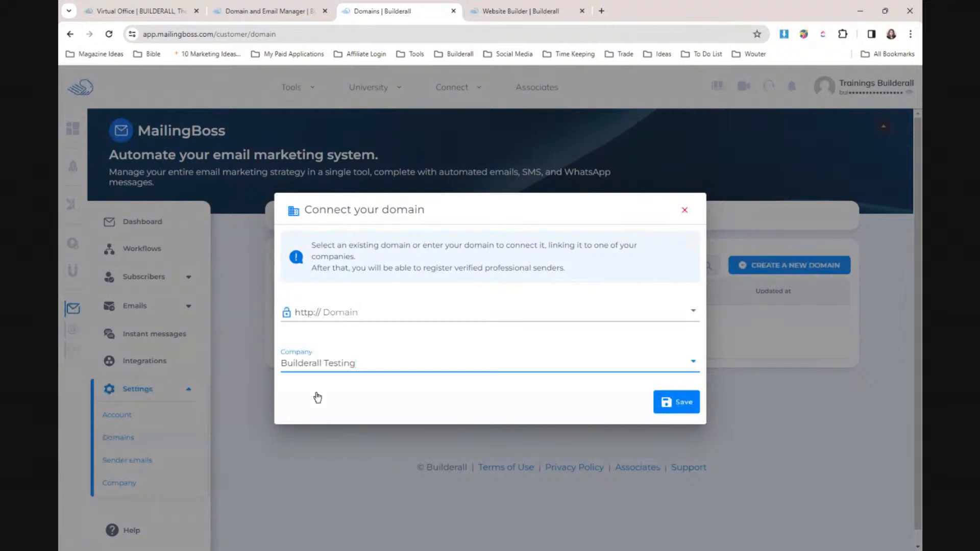
{"action": "left_click", "coordinate": [388, 313]}
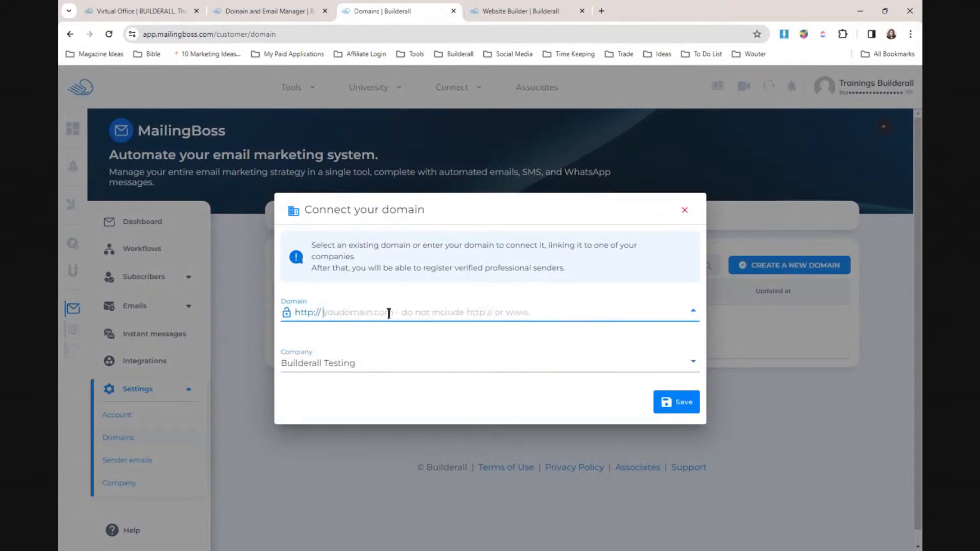
{"action": "type", "text": "builder"}
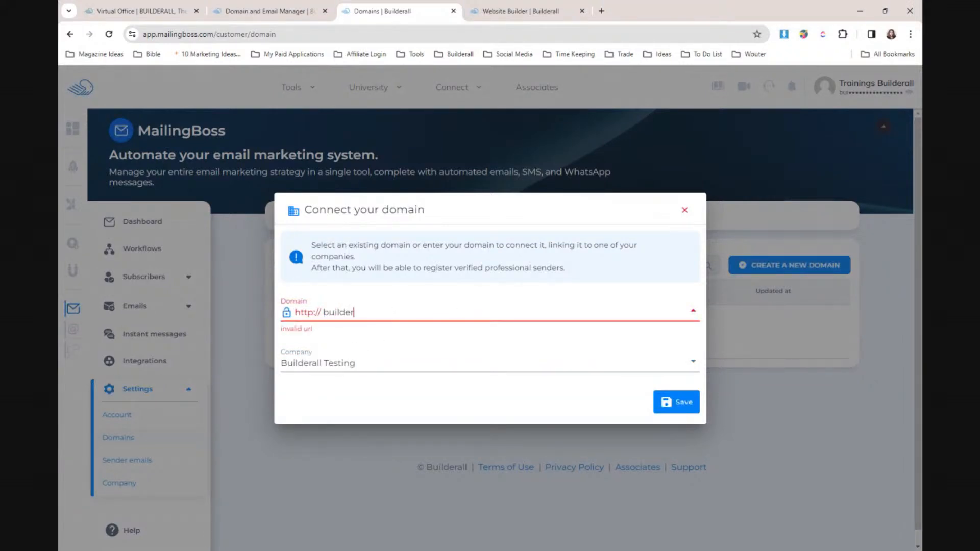
{"action": "type", "text": "alltestdomain"}
- Close the unfinished MailingBoss Connect your domain form
{"action": "left_click", "coordinate": [498, 7]}
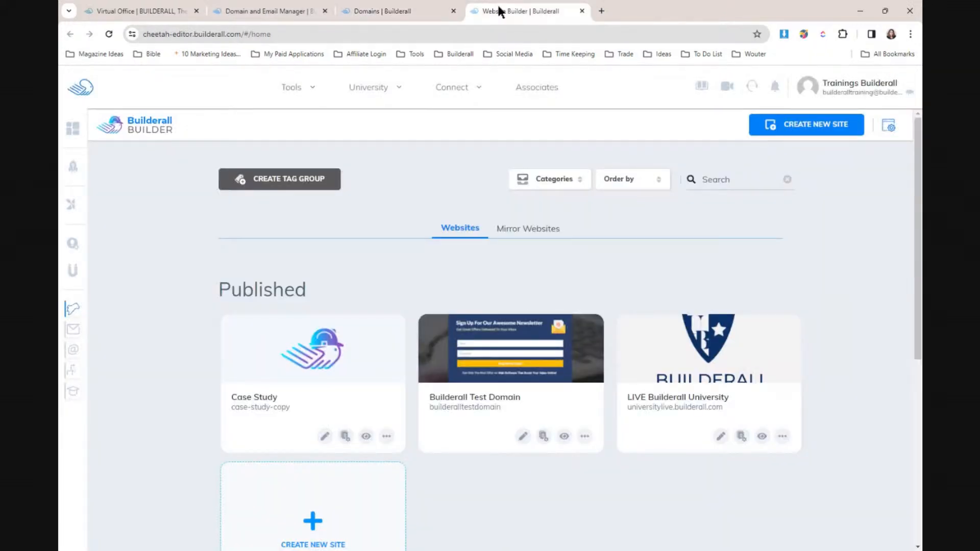
{"action": "left_click", "coordinate": [394, 11]}
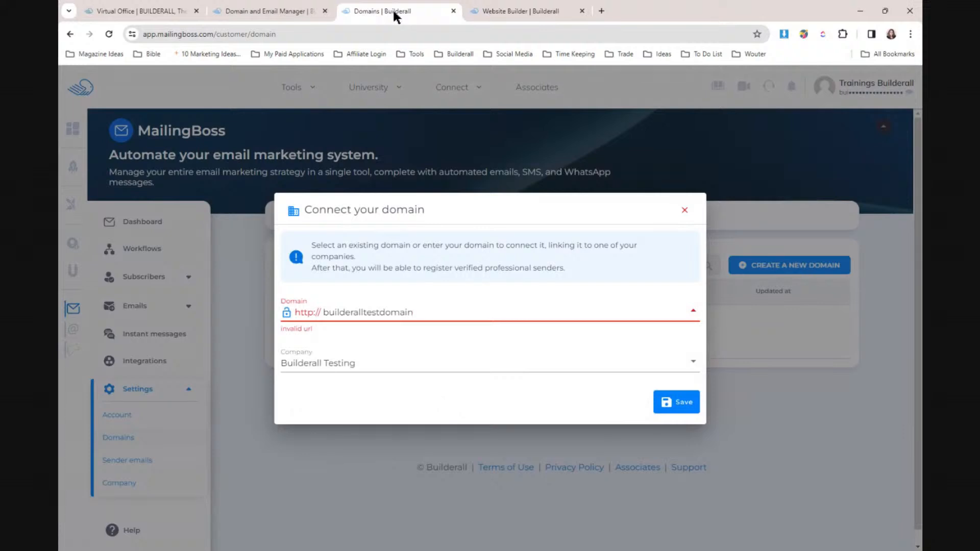
{"action": "left_click", "coordinate": [684, 210]}
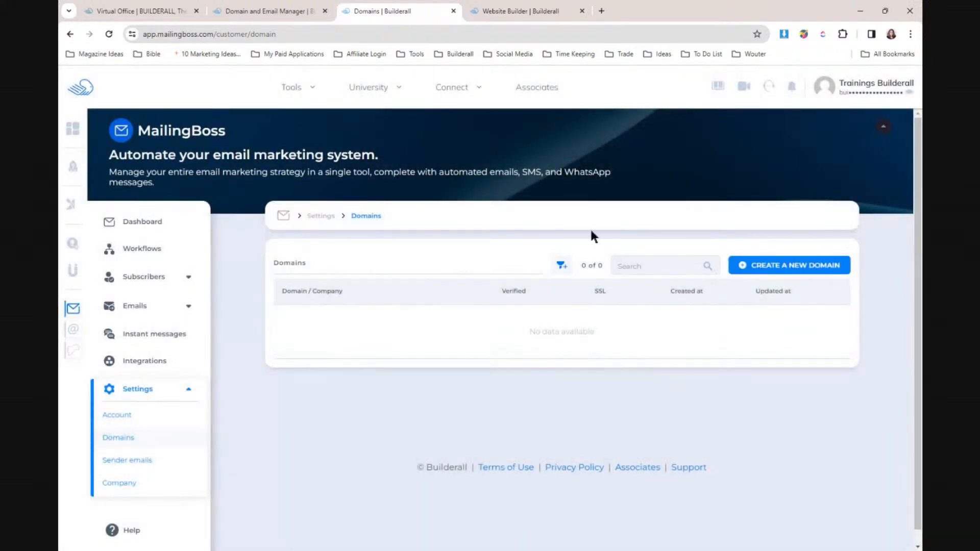
- Remove builderalltestdomain.com from the Domain & Email Manager, confirming the removal
{"action": "left_click", "coordinate": [286, 9]}
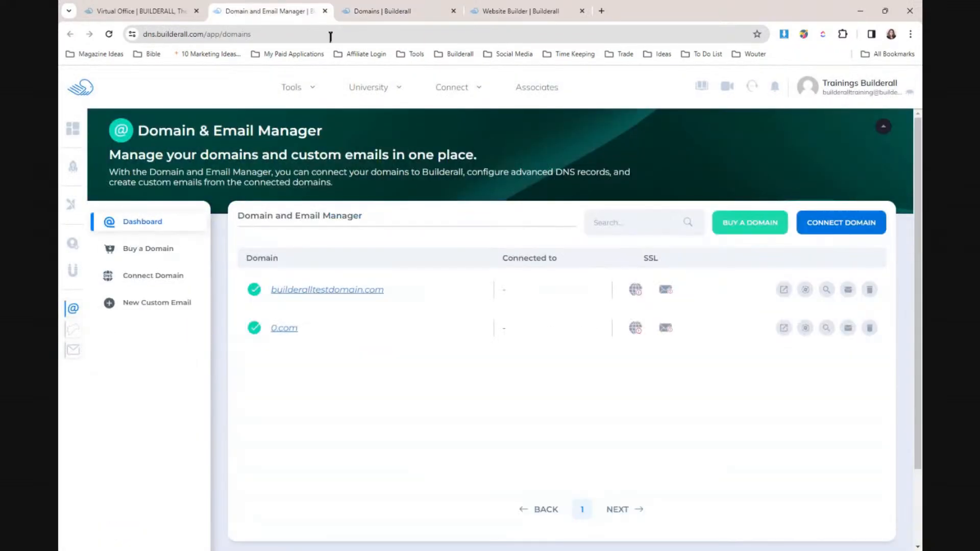
{"action": "left_click", "coordinate": [870, 290]}
{"action": "left_click", "coordinate": [561, 351]}
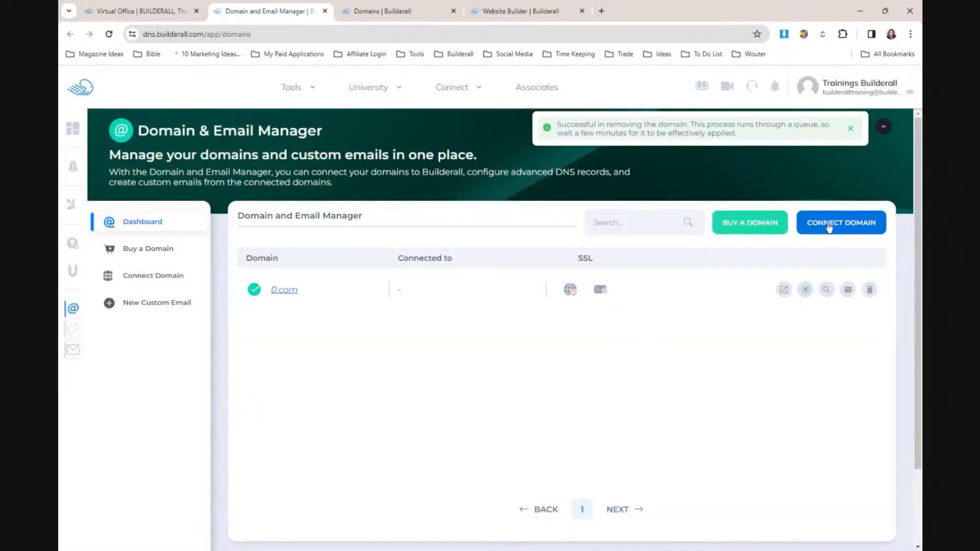
- Connect builderalltestingdomain.com in the Domain & Email Manager, then return to MailingBoss Domains
{"action": "left_click", "coordinate": [828, 229]}
{"action": "left_click", "coordinate": [563, 339]}
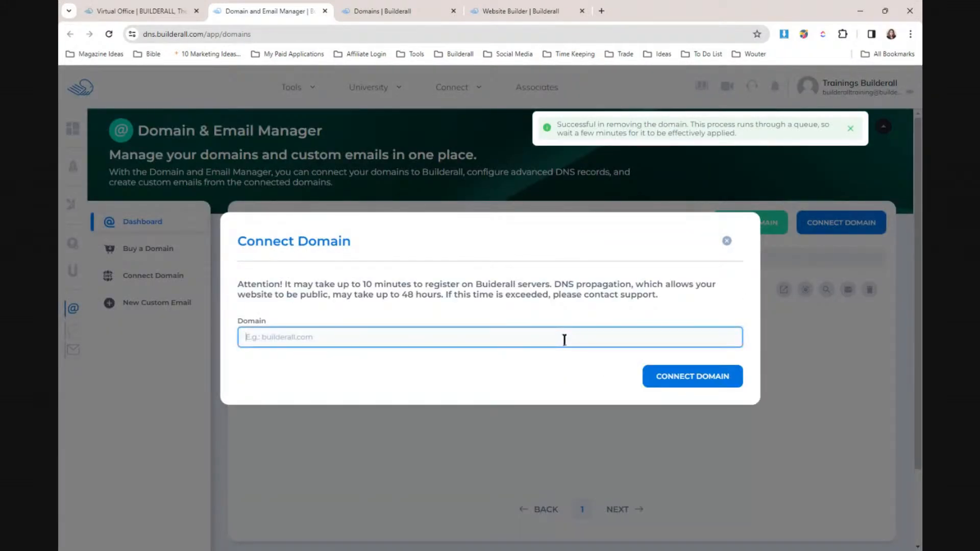
{"action": "type", "text": "builderalltesting.c"}
{"action": "key", "text": "BackSpace"}
{"action": "type", "text": "domain.com"}
{"action": "left_click", "coordinate": [656, 376]}
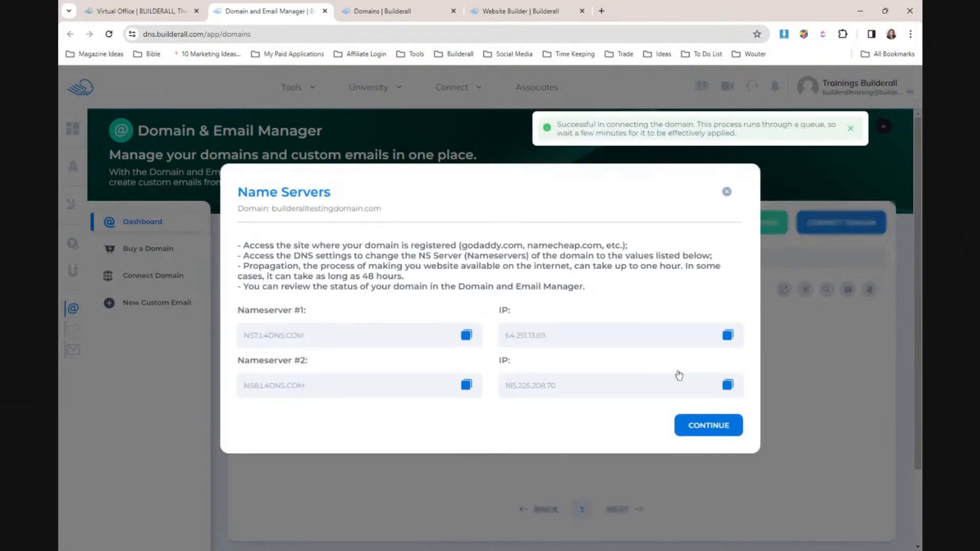
{"action": "left_click", "coordinate": [714, 431]}
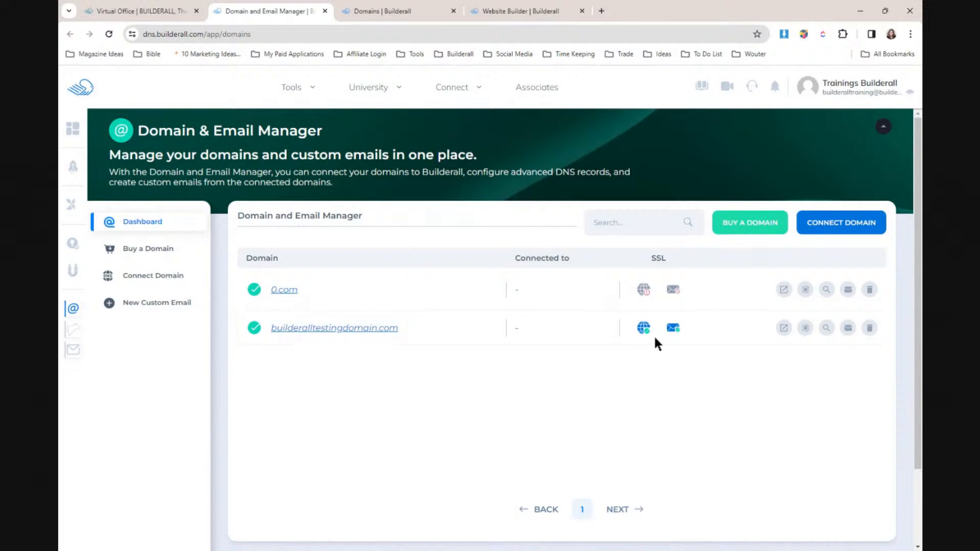
{"action": "left_click", "coordinate": [363, 15]}
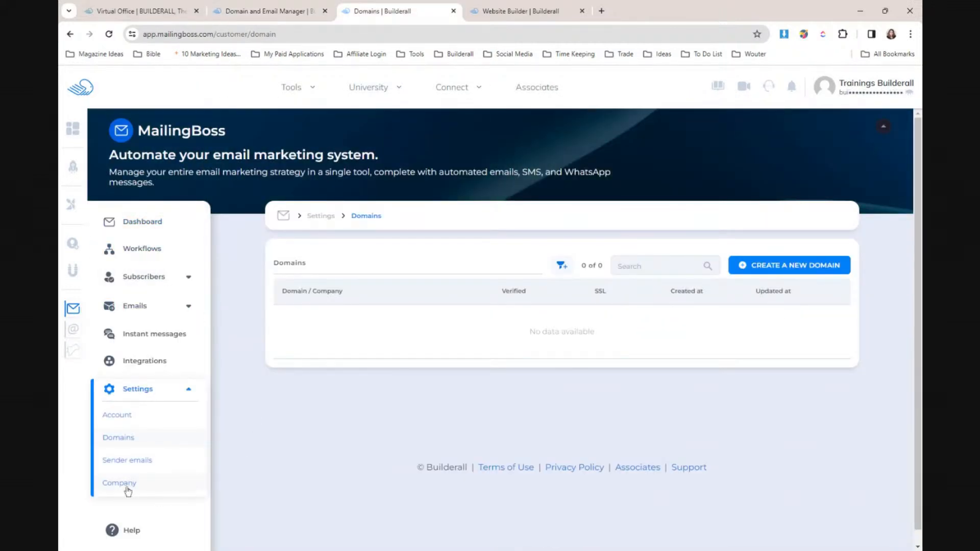
- Add builderalltestingdomain.com to MailingBoss under Builderall Testing, skipping the DNS steps and senders
{"action": "left_click", "coordinate": [781, 265]}
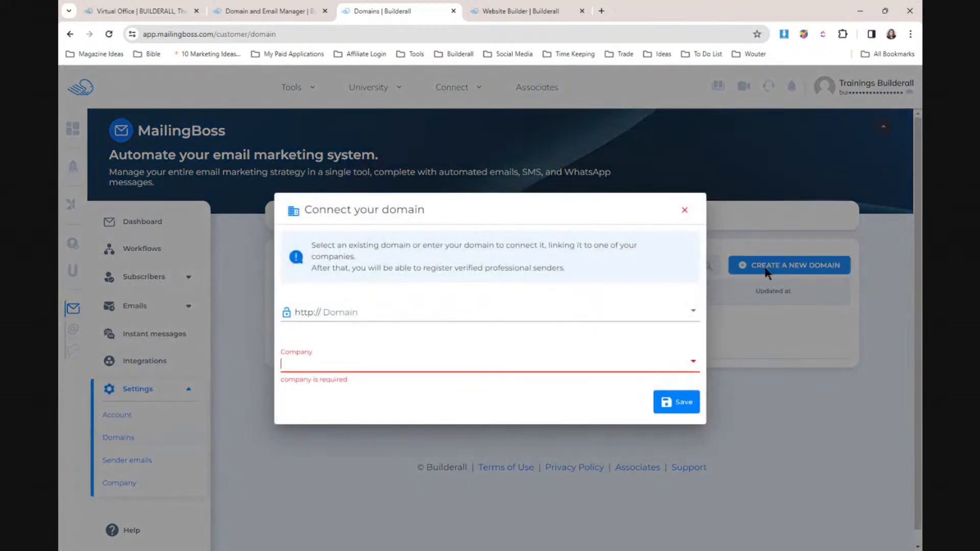
{"action": "left_click", "coordinate": [388, 362]}
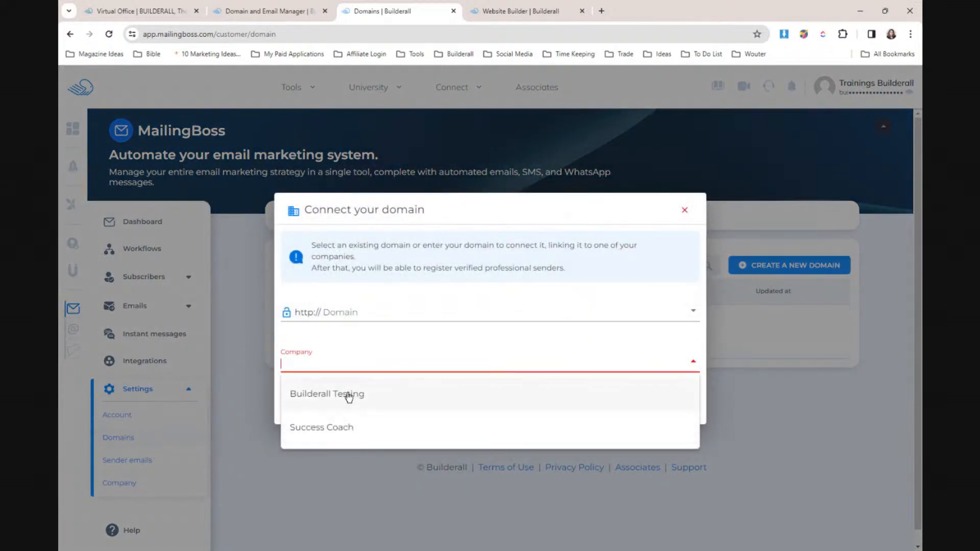
{"action": "left_click", "coordinate": [345, 395]}
{"action": "left_click", "coordinate": [395, 311]}
{"action": "type", "text": "b"}
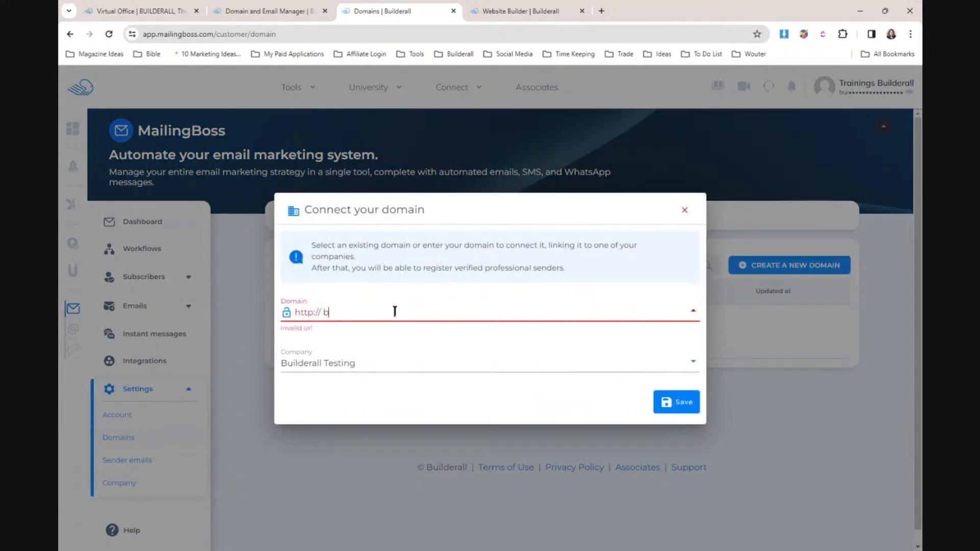
{"action": "type", "text": "uilderalltestingdomain.com"}
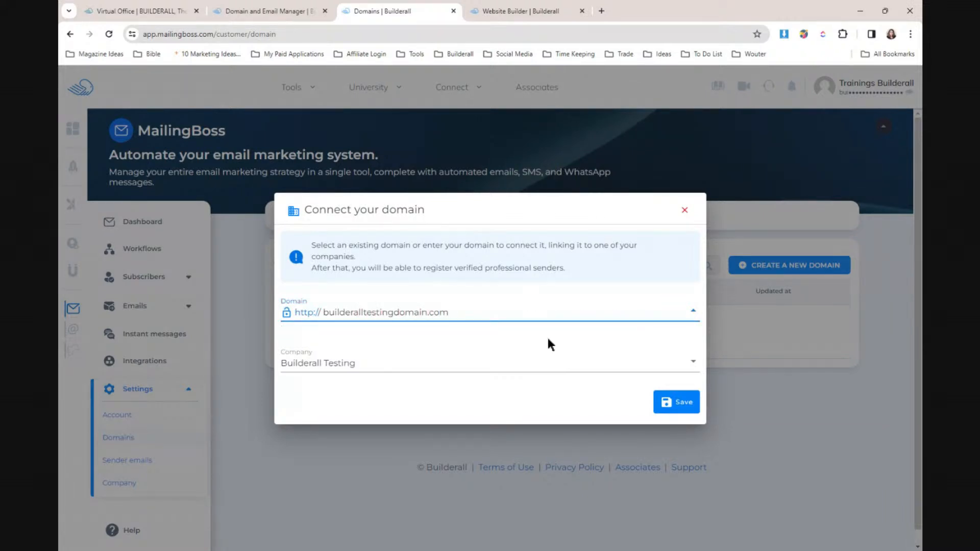
{"action": "left_click", "coordinate": [681, 403]}
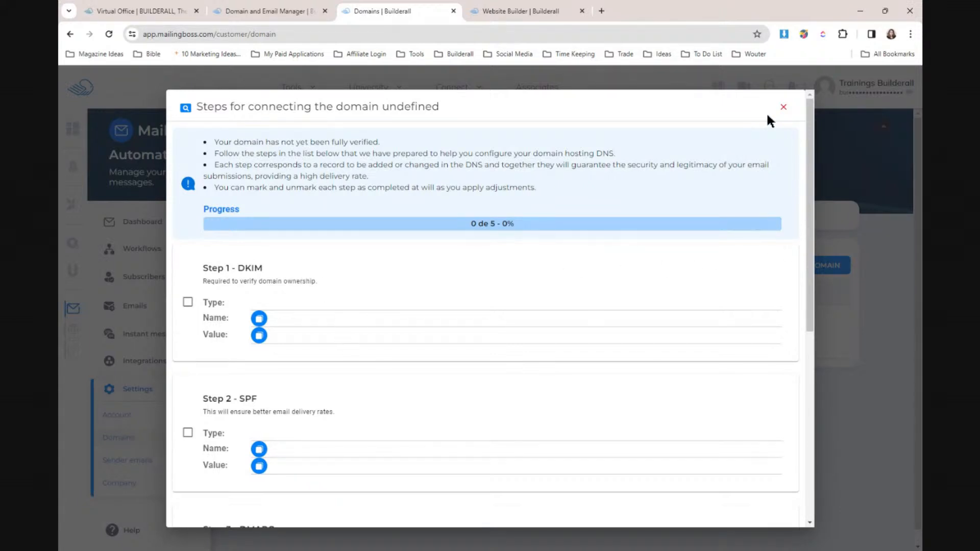
{"action": "left_click", "coordinate": [783, 107]}
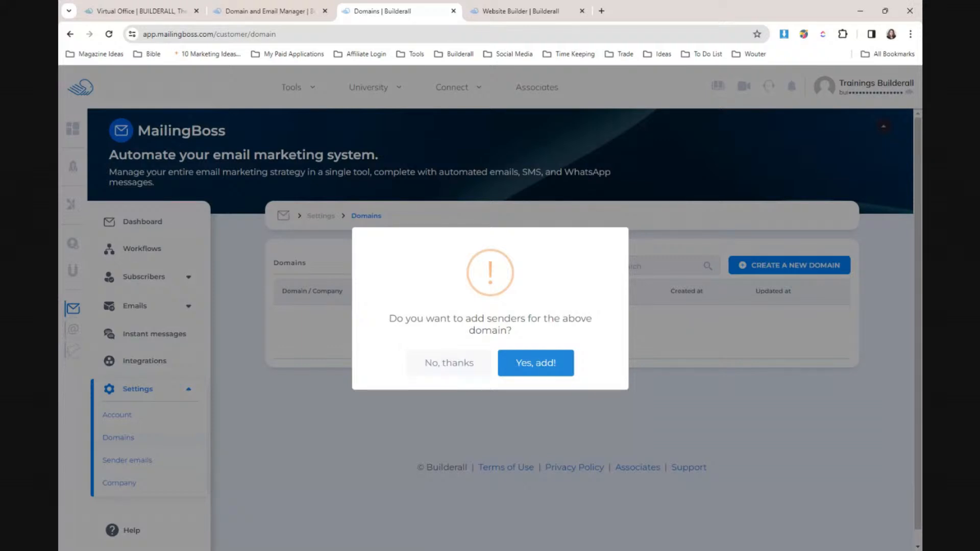
{"action": "left_click", "coordinate": [438, 365]}
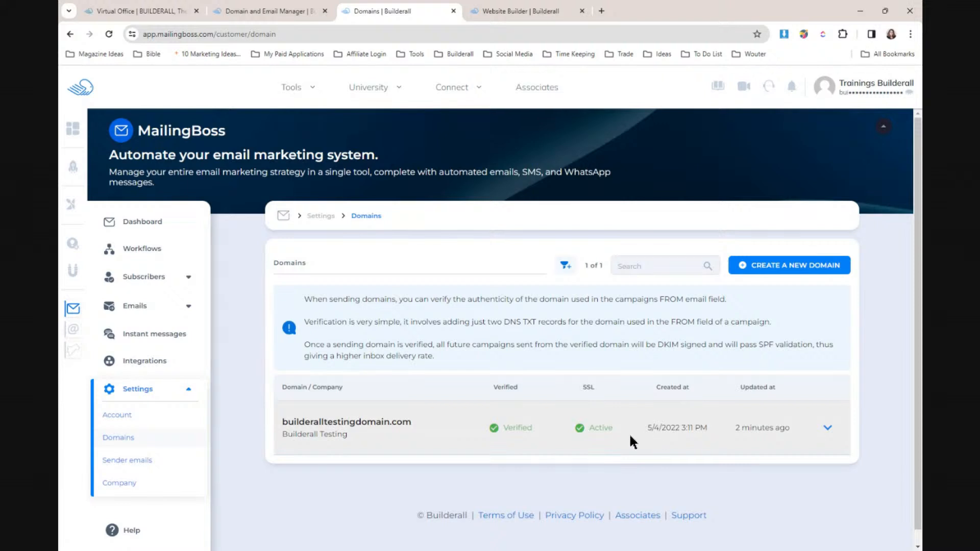
- Save a sender on builderalltestingdomain.com with the sender's name and e-mail, then check its unverified status
{"action": "left_click", "coordinate": [151, 464]}
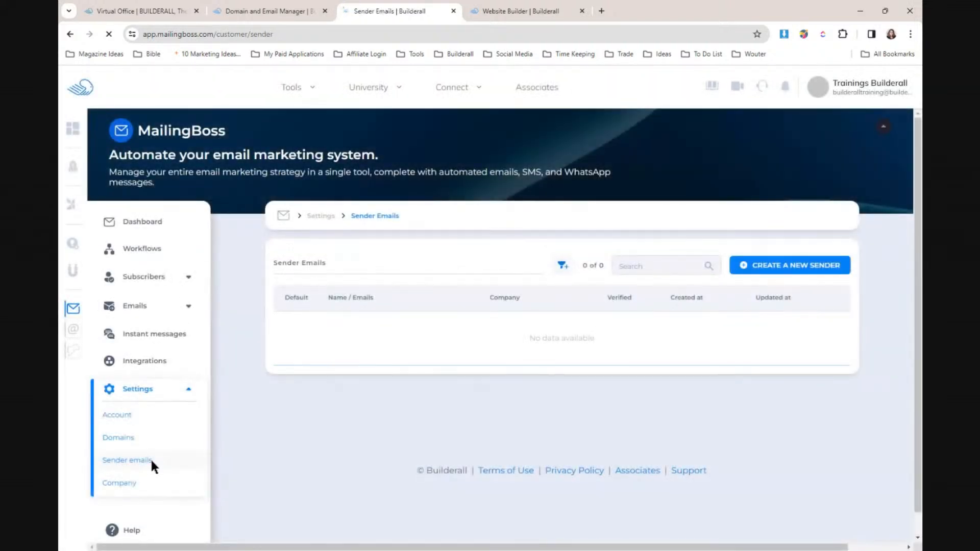
{"action": "left_click", "coordinate": [803, 265]}
{"action": "left_click", "coordinate": [391, 275]}
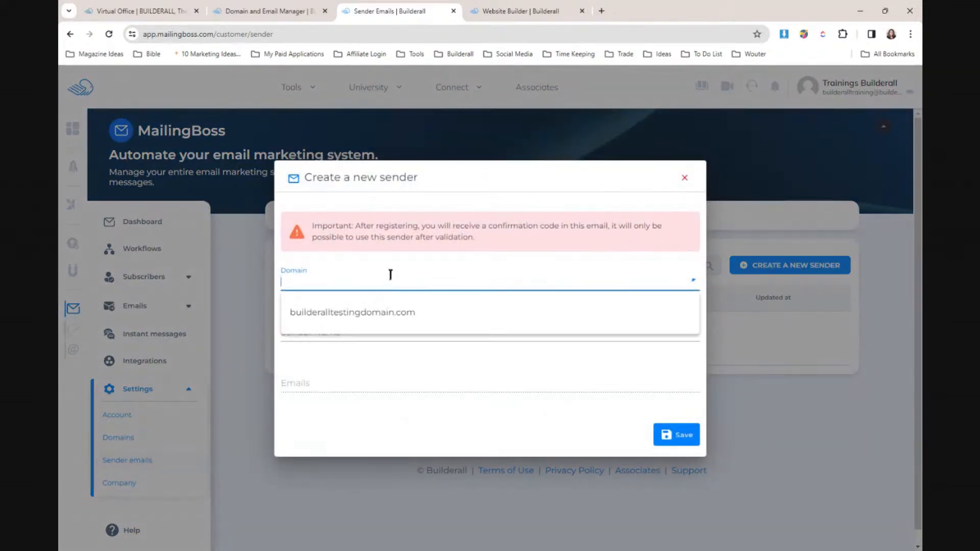
{"action": "left_click", "coordinate": [382, 309]}
{"action": "left_click", "coordinate": [383, 312]}
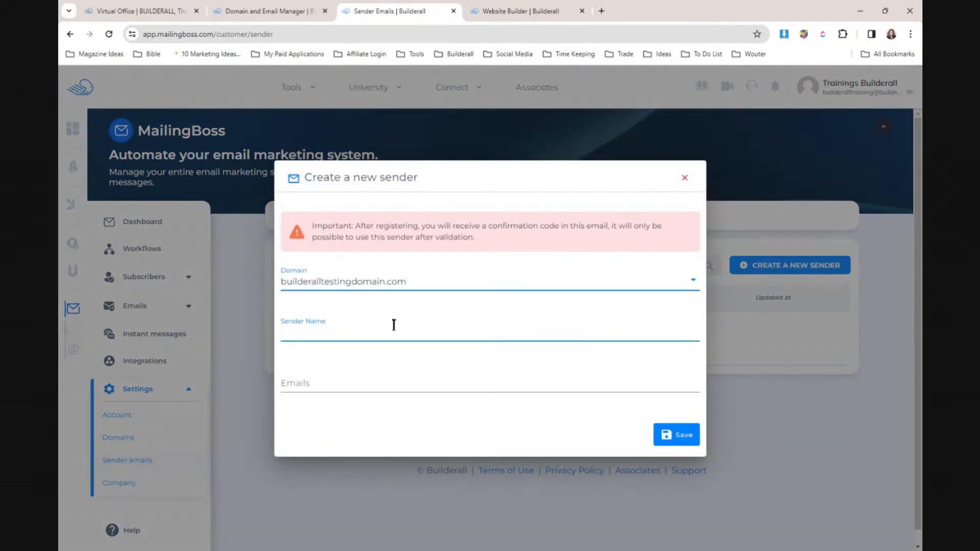
{"action": "type", "text": "Jacky"}
{"action": "left_click", "coordinate": [511, 380]}
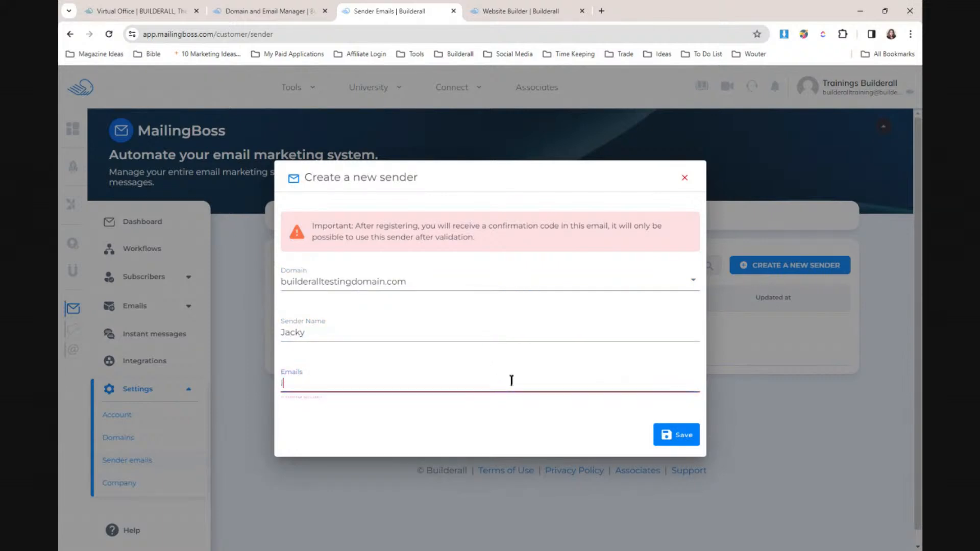
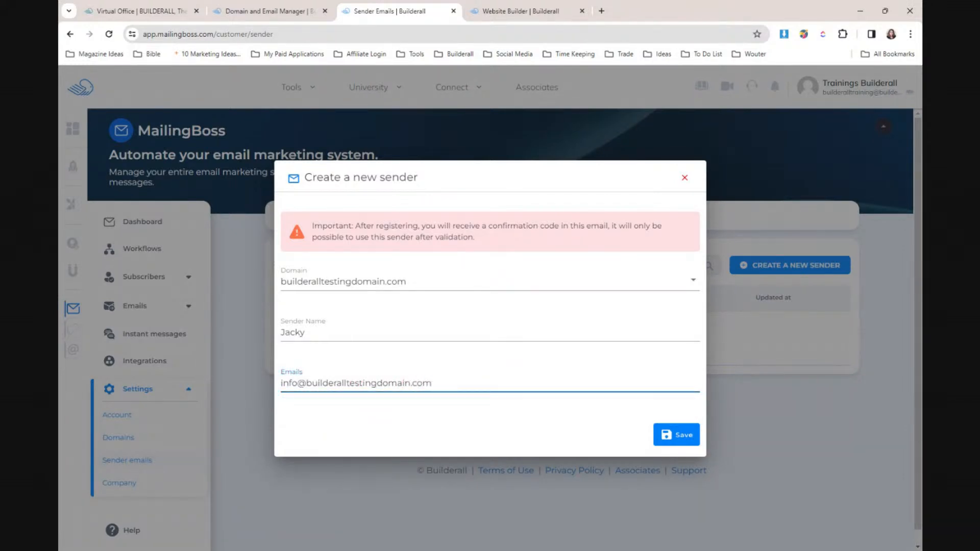
{"action": "left_click", "coordinate": [658, 435]}
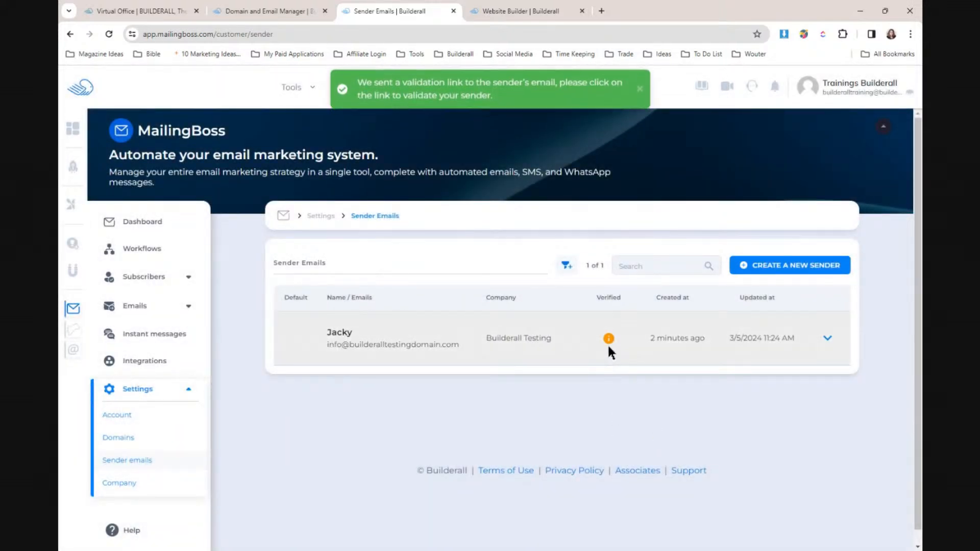
{"action": "mouse_move", "coordinate": [612, 341]}
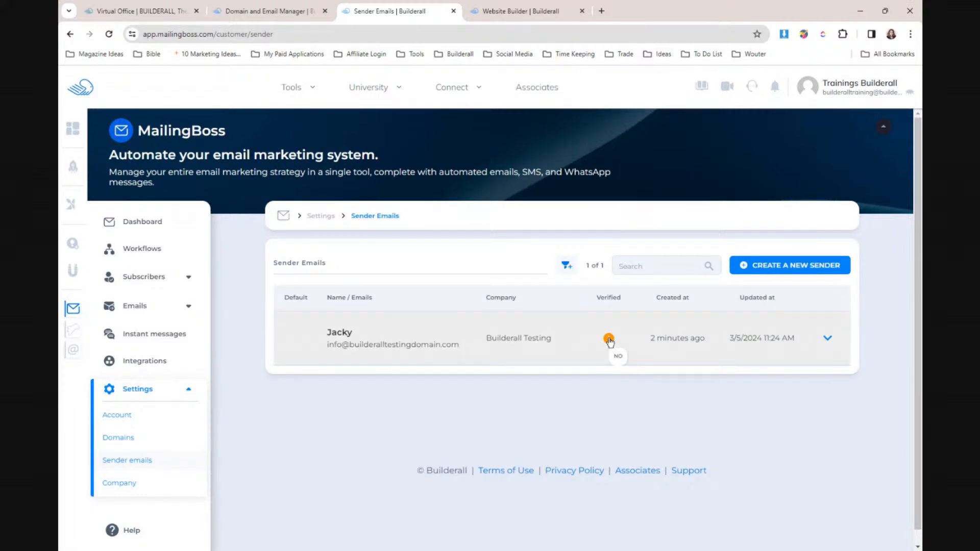
- Collapse the settings options and reload the MailingBoss Sender Emails list
{"action": "left_click", "coordinate": [138, 390]}
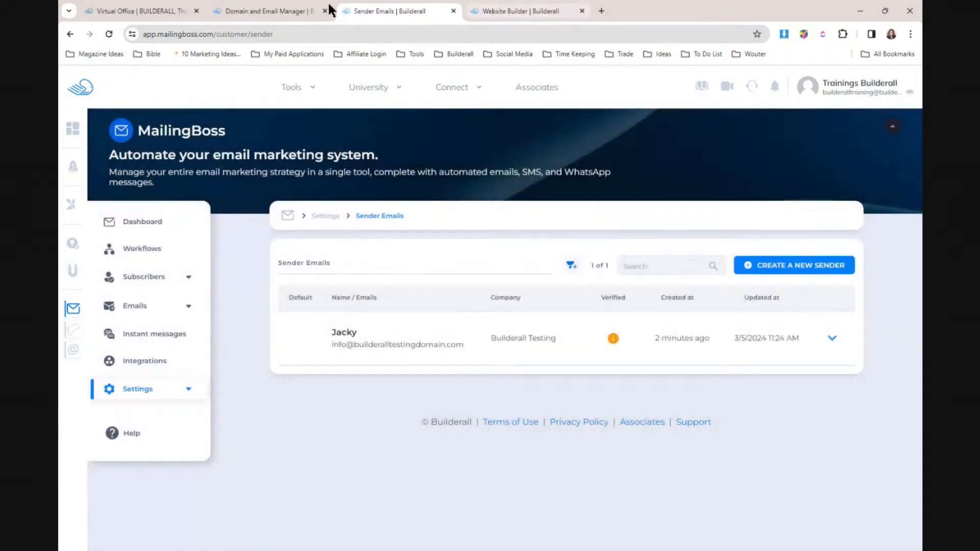
{"action": "left_click", "coordinate": [274, 10]}
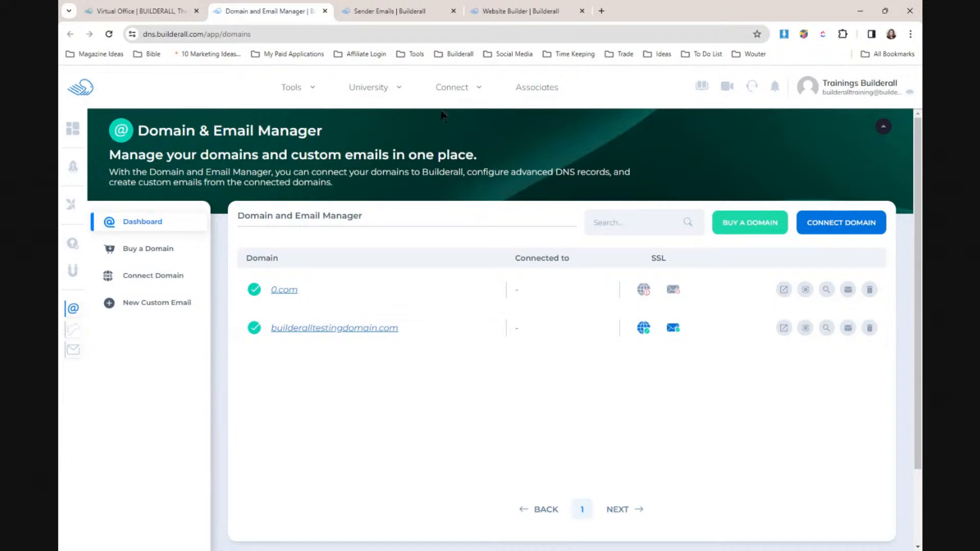
{"action": "left_click", "coordinate": [411, 9]}
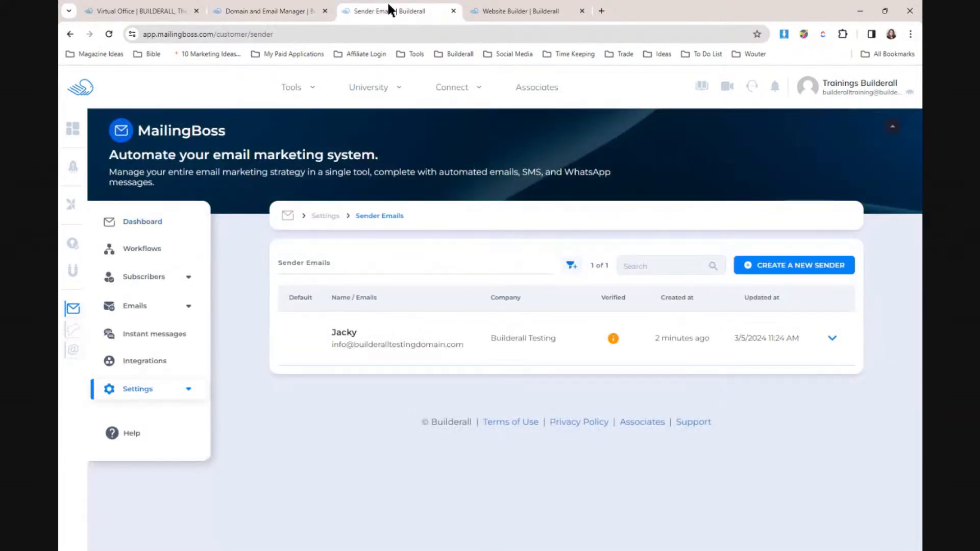
{"action": "left_click", "coordinate": [109, 34]}
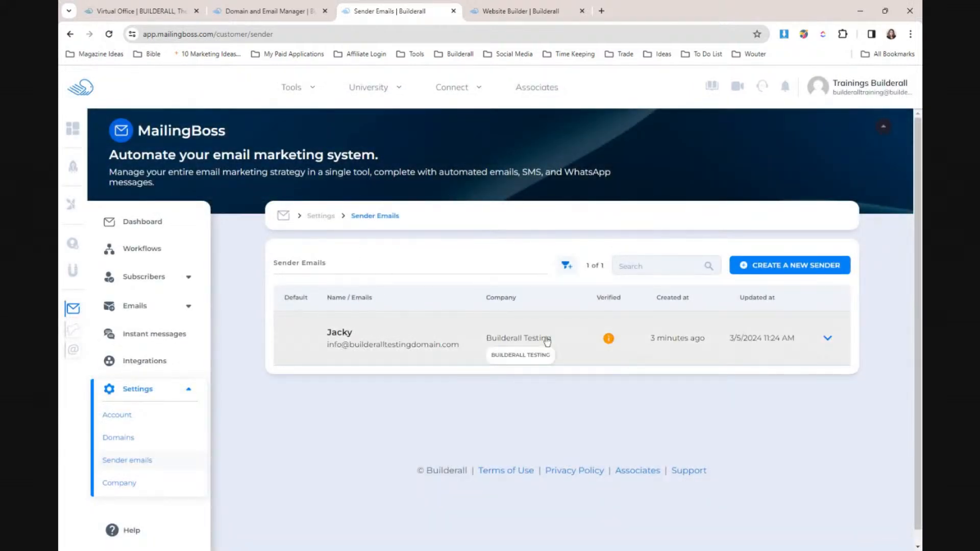
- Resend the new sender's confirmation email, then return to the Domain & Email Manager
{"action": "left_click", "coordinate": [828, 340]}
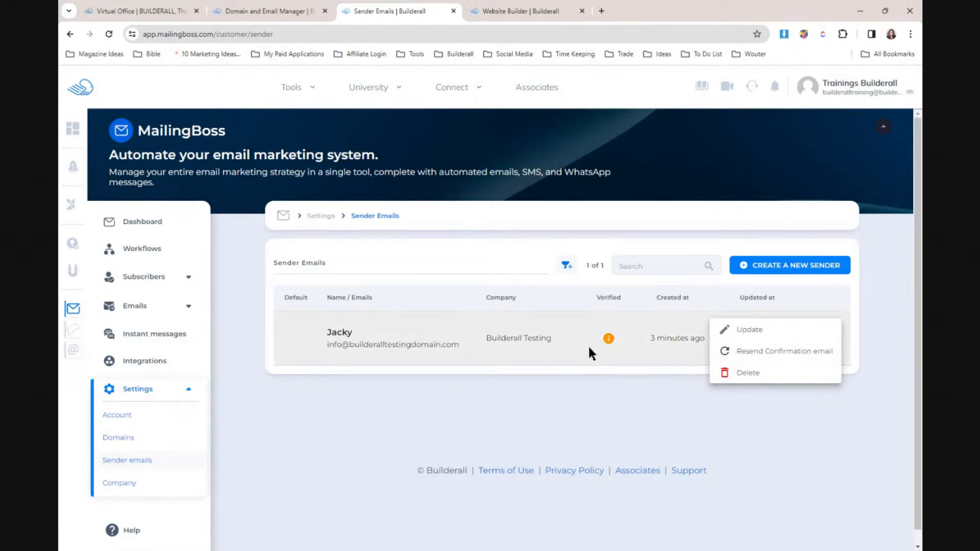
{"action": "left_click", "coordinate": [758, 357]}
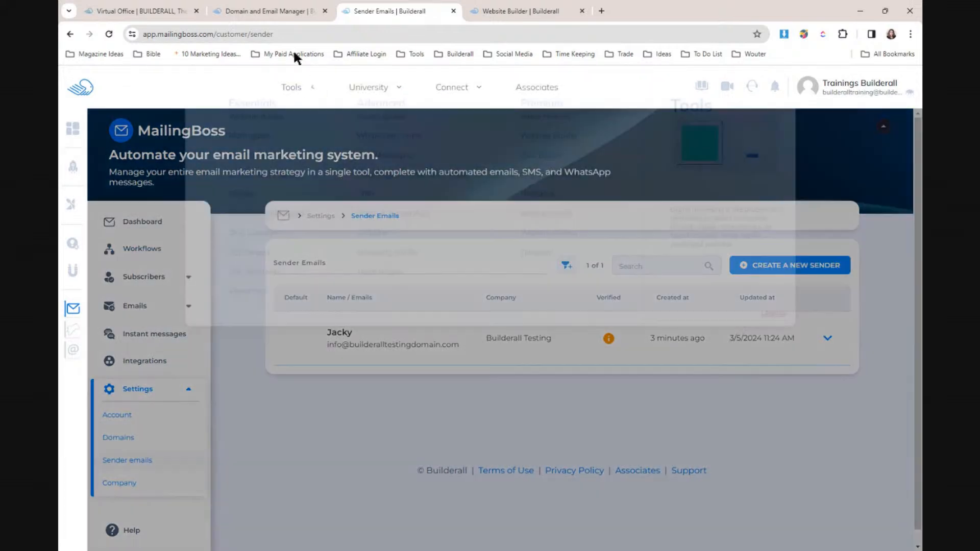
{"action": "left_click", "coordinate": [278, 12]}
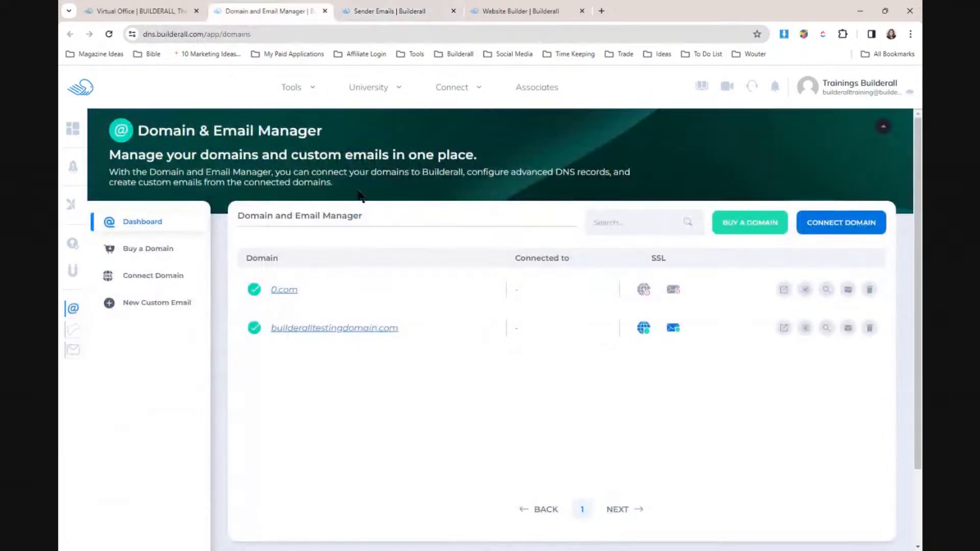
- Open builderalltestingdomain.com's email list and verify its custom email address
{"action": "left_click", "coordinate": [847, 327]}
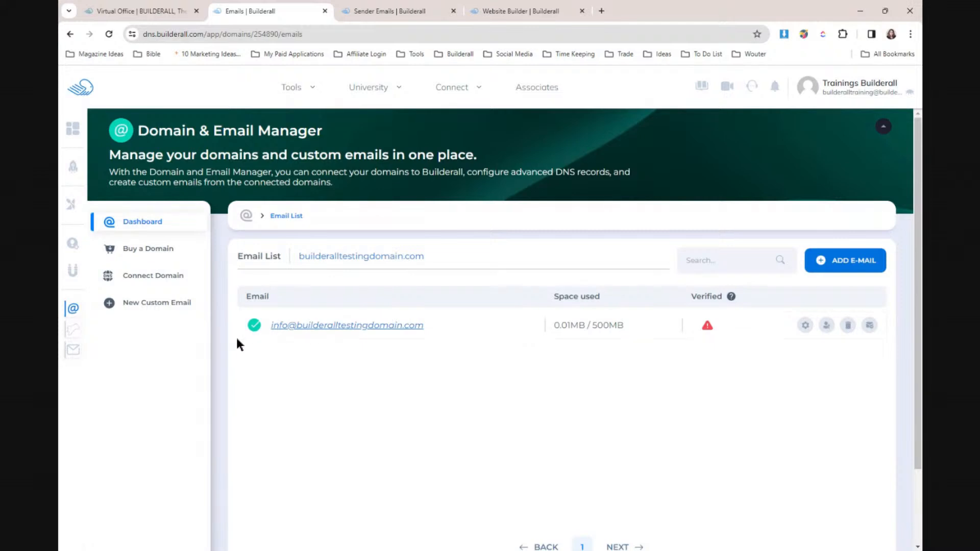
{"action": "mouse_move", "coordinate": [707, 329]}
{"action": "left_click", "coordinate": [708, 329]}
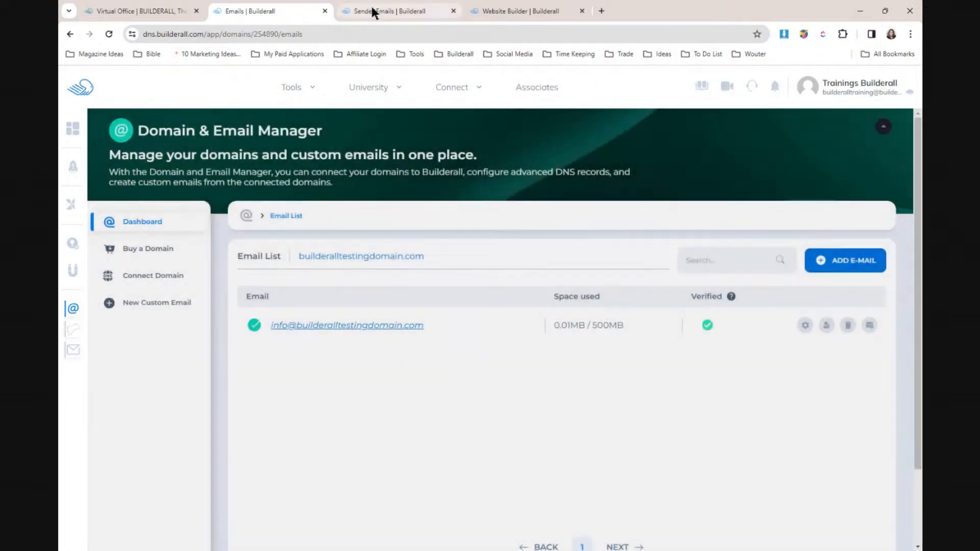
- Check the MailingBoss sender list, then come back to the domain's email list
{"action": "left_click", "coordinate": [371, 9]}
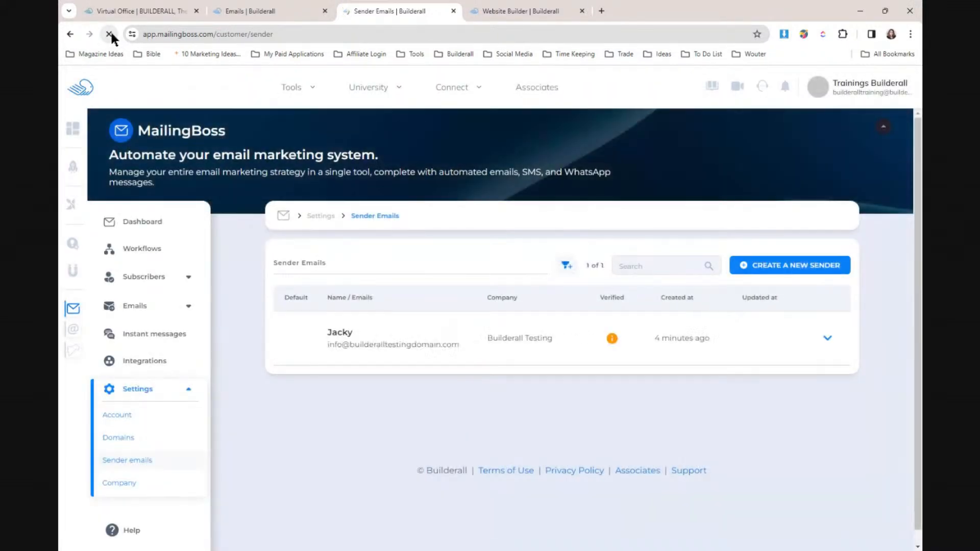
{"action": "mouse_move", "coordinate": [602, 345]}
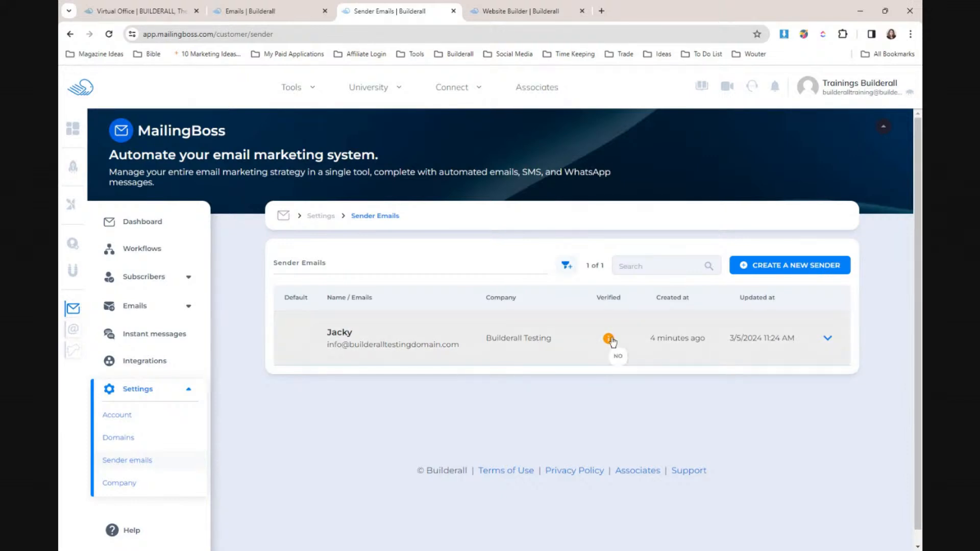
{"action": "left_click", "coordinate": [265, 12]}
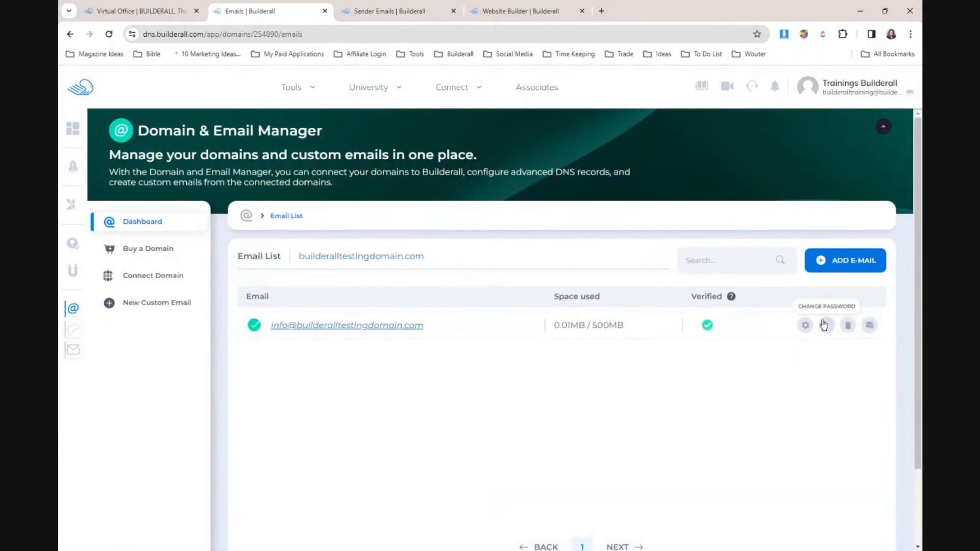
{"action": "left_click", "coordinate": [869, 326]}
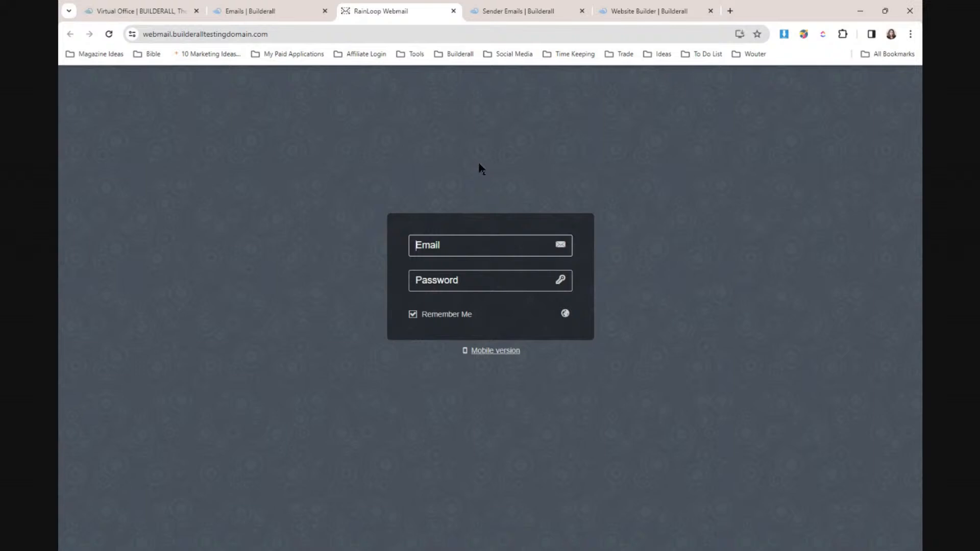
{"action": "left_click", "coordinate": [453, 11]}
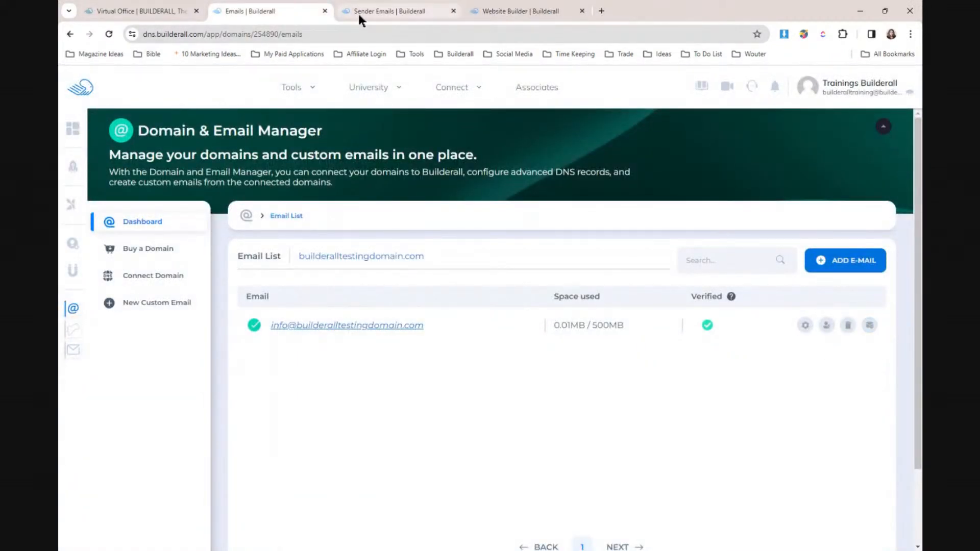
- Reload the sender list to refresh its verification status, then close the MailingBoss sender page
{"action": "left_click", "coordinate": [387, 12]}
{"action": "left_click", "coordinate": [114, 34]}
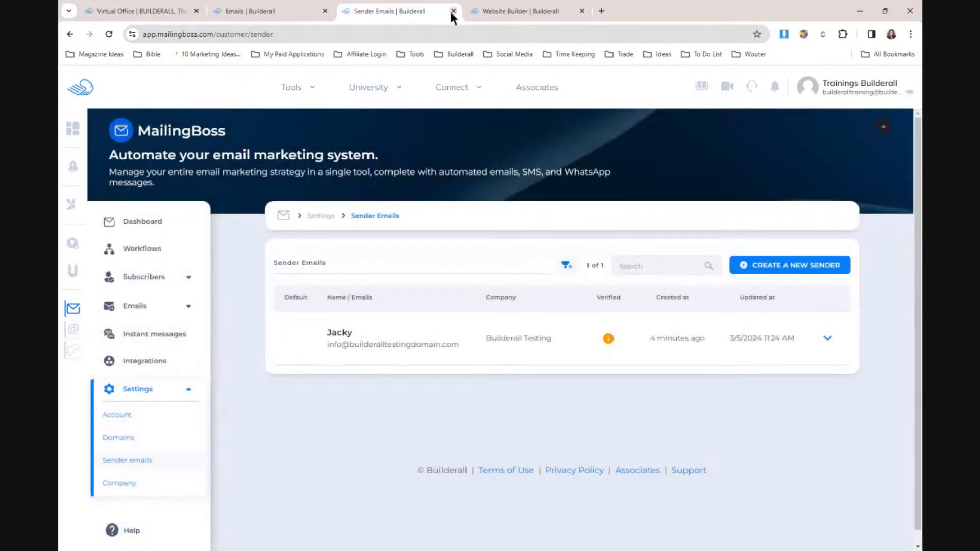
{"action": "left_click", "coordinate": [454, 12]}
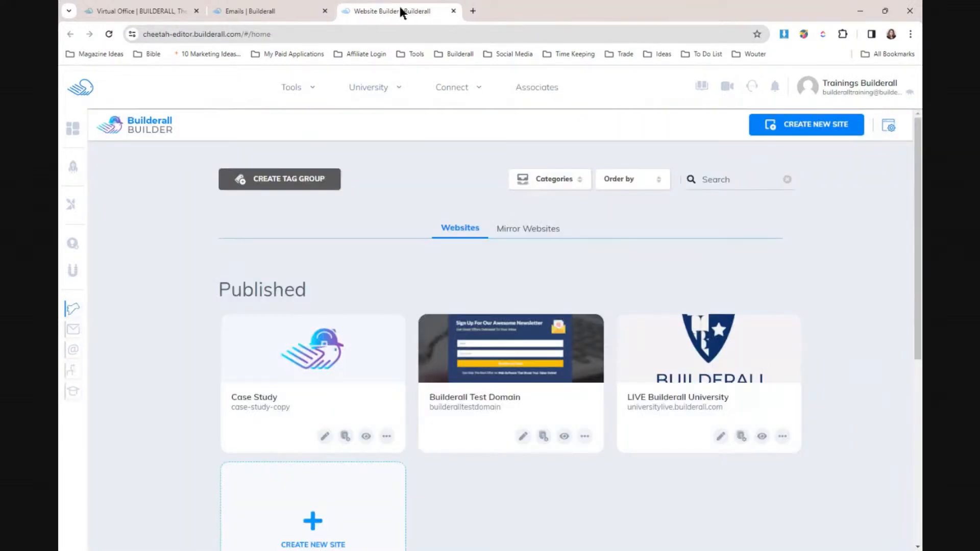
- Go through the Virtual Office dashboard to the Website Builder sites list
{"action": "left_click", "coordinate": [169, 10]}
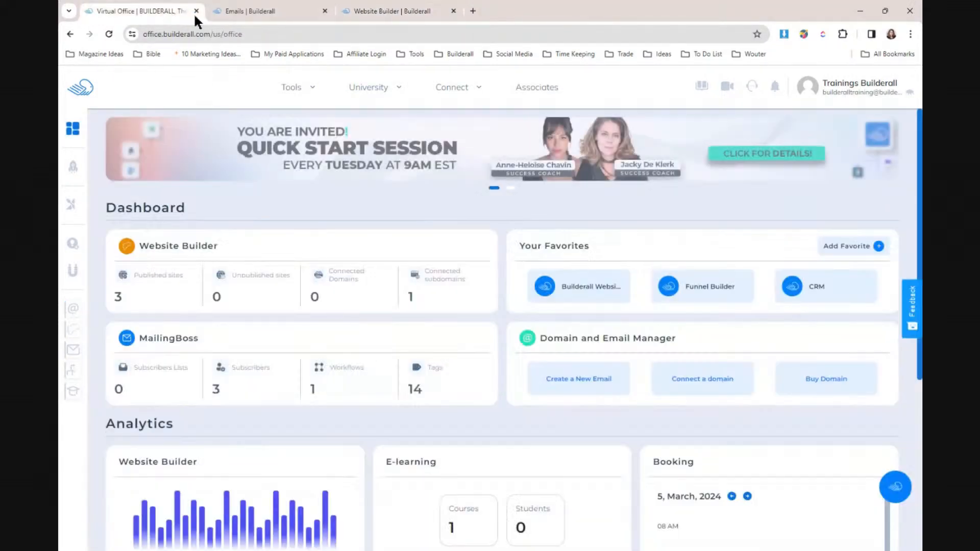
{"action": "mouse_move", "coordinate": [293, 88]}
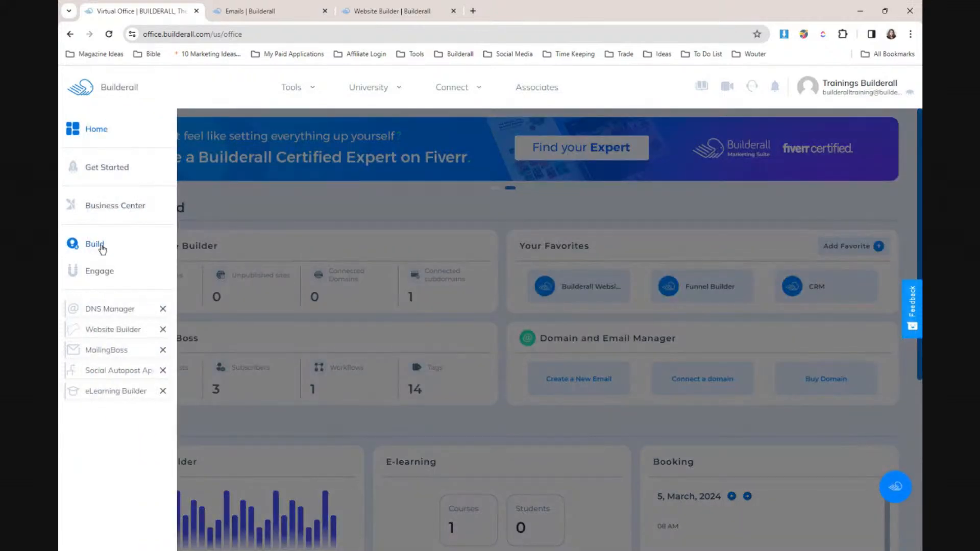
{"action": "left_click", "coordinate": [102, 248]}
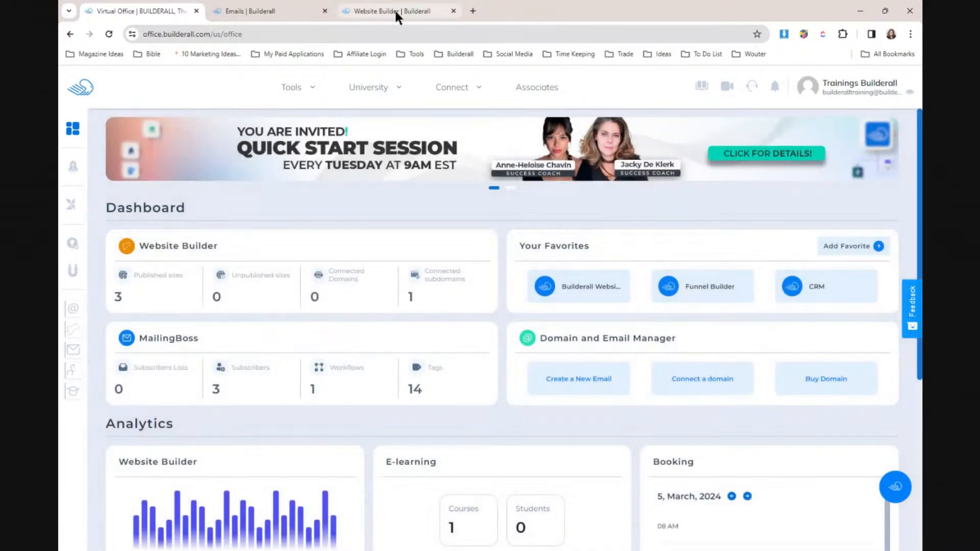
{"action": "left_click", "coordinate": [396, 11]}
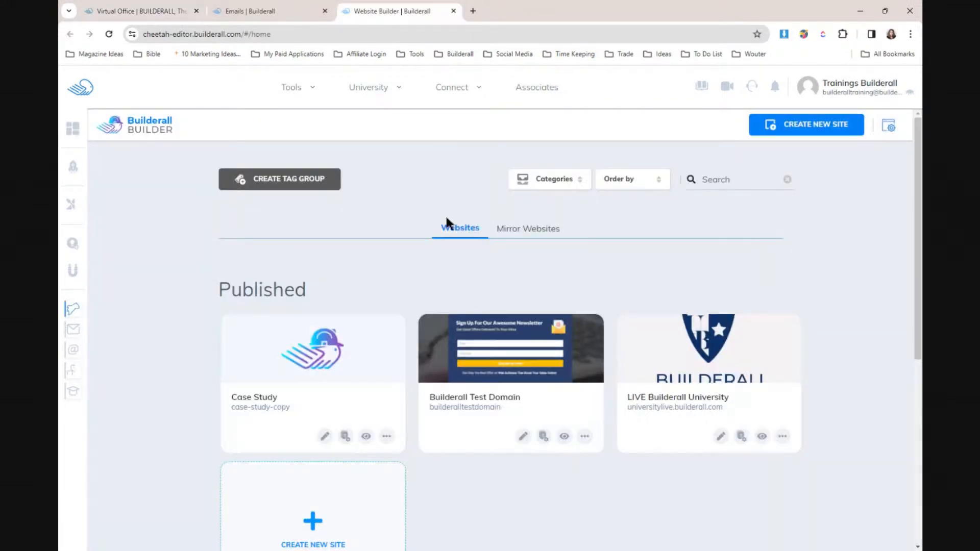
- Connect builderalltestingdomain.com to the Builderall Test Domain site through its Connect Domain option
{"action": "left_click_drag", "start_coordinate": [914, 203], "coordinate": [792, 383]}
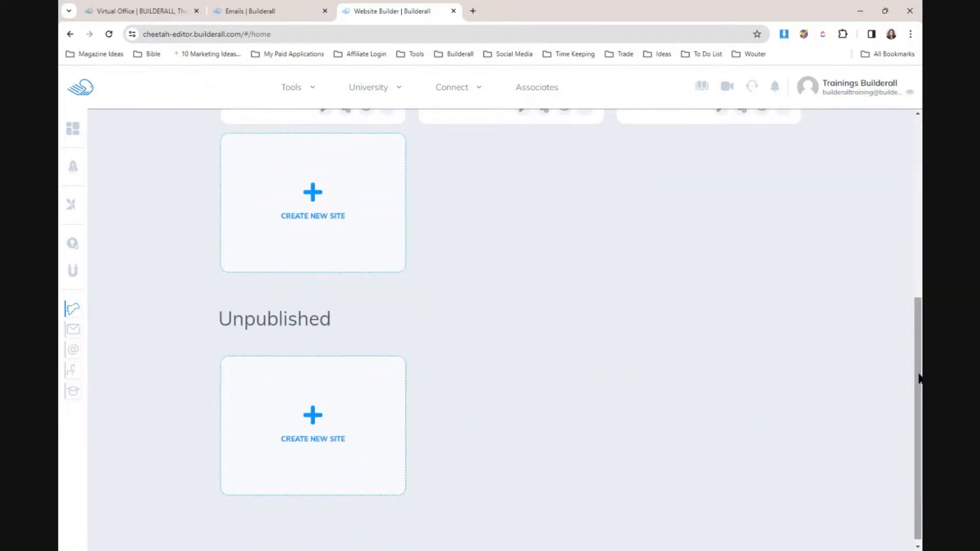
{"action": "left_click_drag", "start_coordinate": [917, 359], "coordinate": [910, 193]}
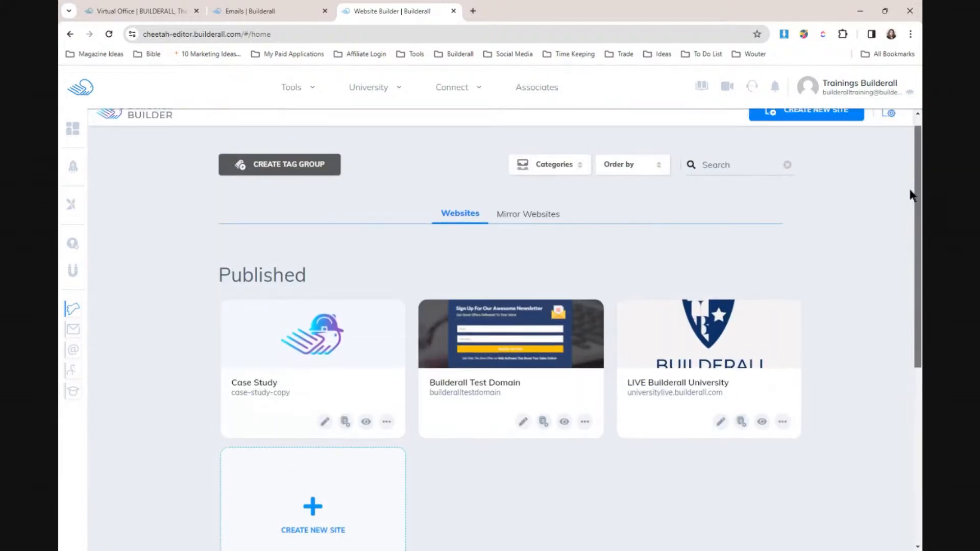
{"action": "left_click", "coordinate": [585, 422]}
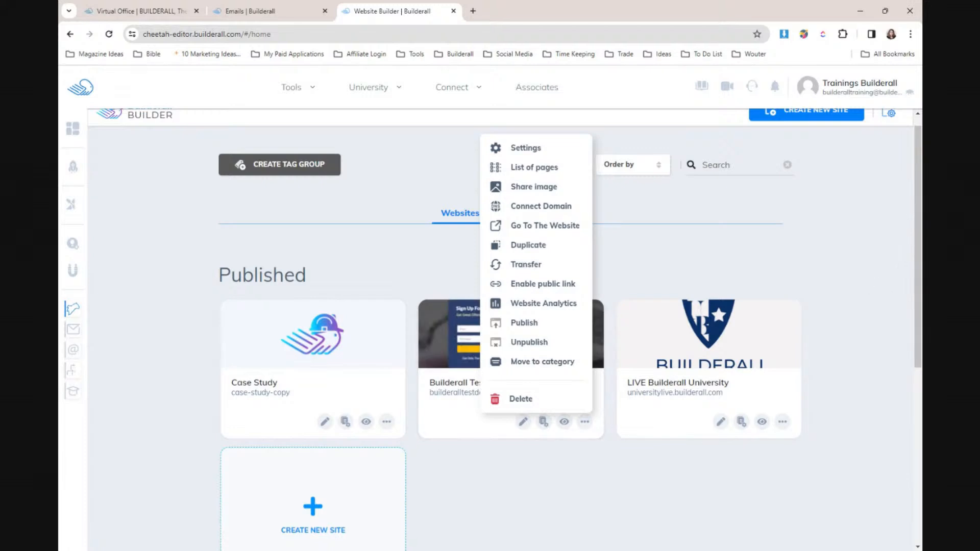
{"action": "left_click_drag", "start_coordinate": [910, 282], "coordinate": [917, 364]}
{"action": "left_click", "coordinate": [575, 239]}
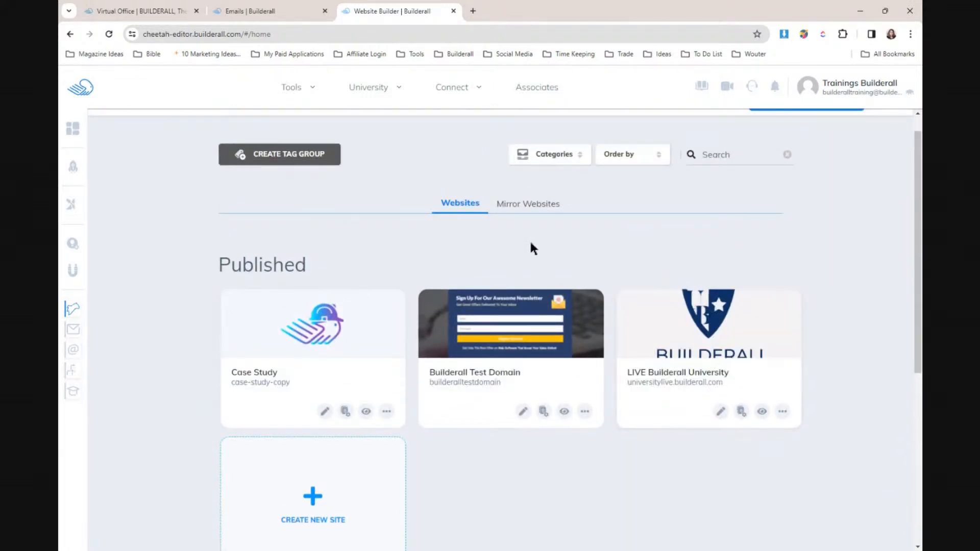
{"action": "left_click", "coordinate": [584, 412]}
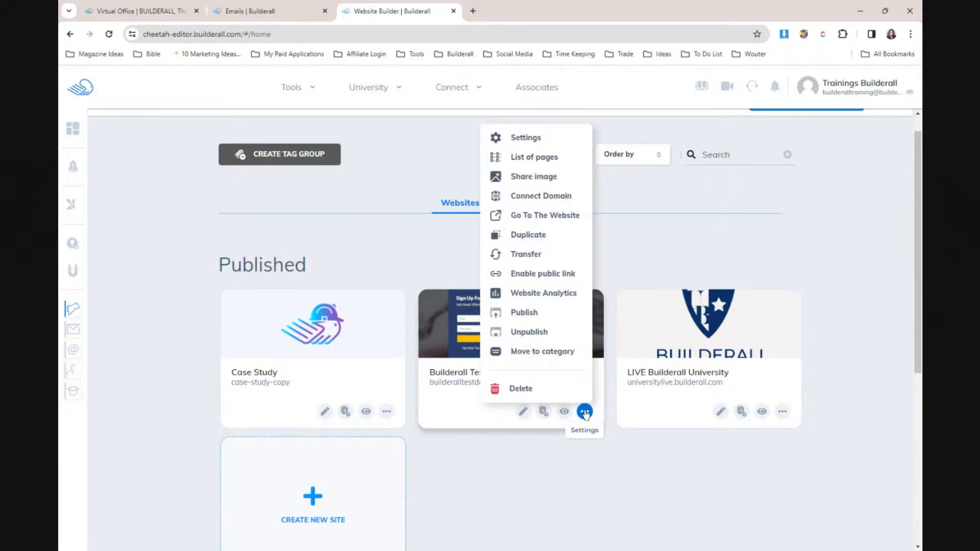
{"action": "left_click", "coordinate": [543, 199]}
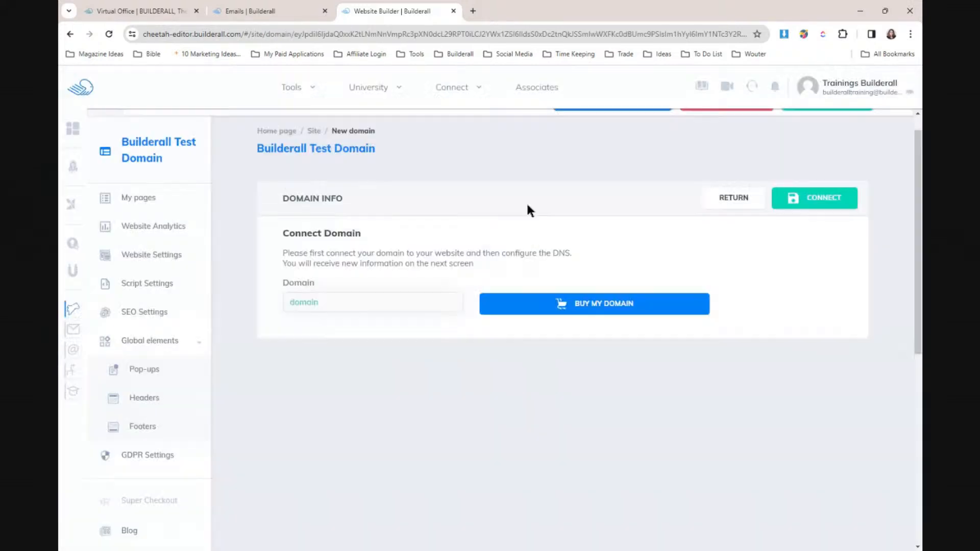
{"action": "left_click", "coordinate": [347, 304]}
{"action": "type", "text": "builderalltestingdomain.com"}
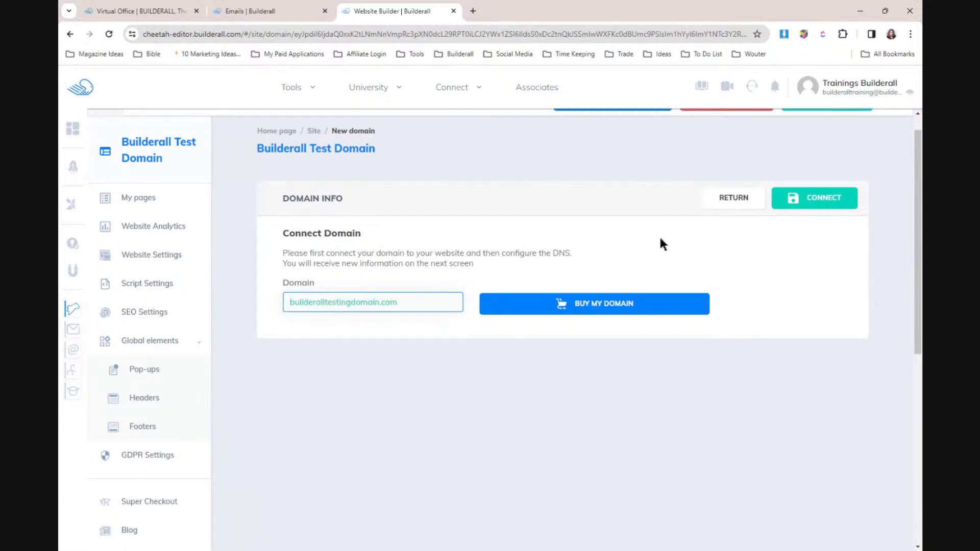
{"action": "left_click", "coordinate": [815, 196]}
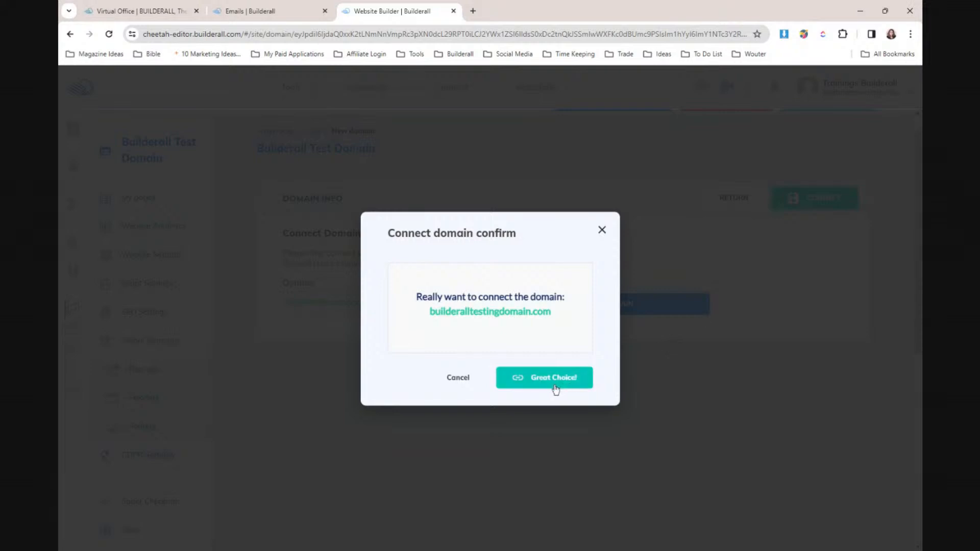
{"action": "left_click", "coordinate": [525, 383]}
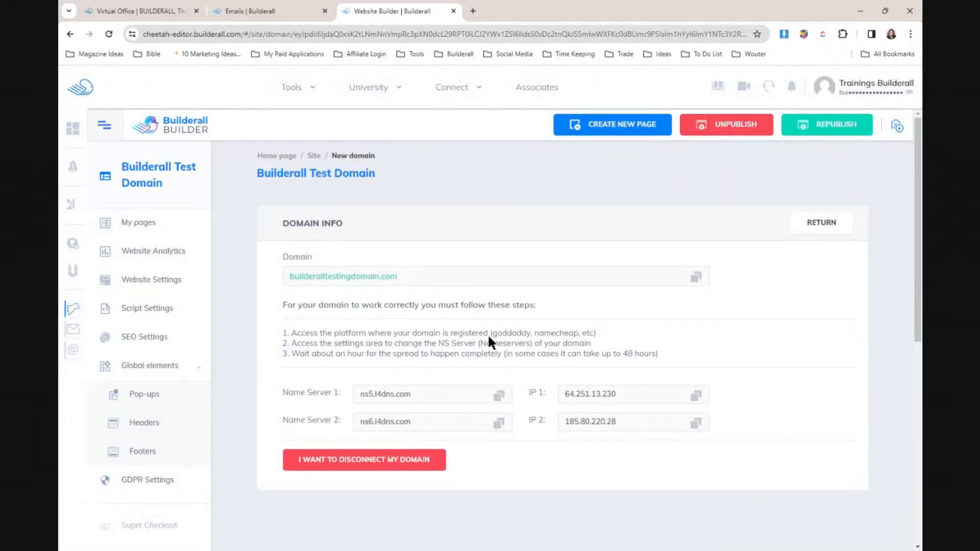
- Return from the site's pages to the website list, close the Website Builder tab, and open a new tab
{"action": "left_click", "coordinate": [138, 221]}
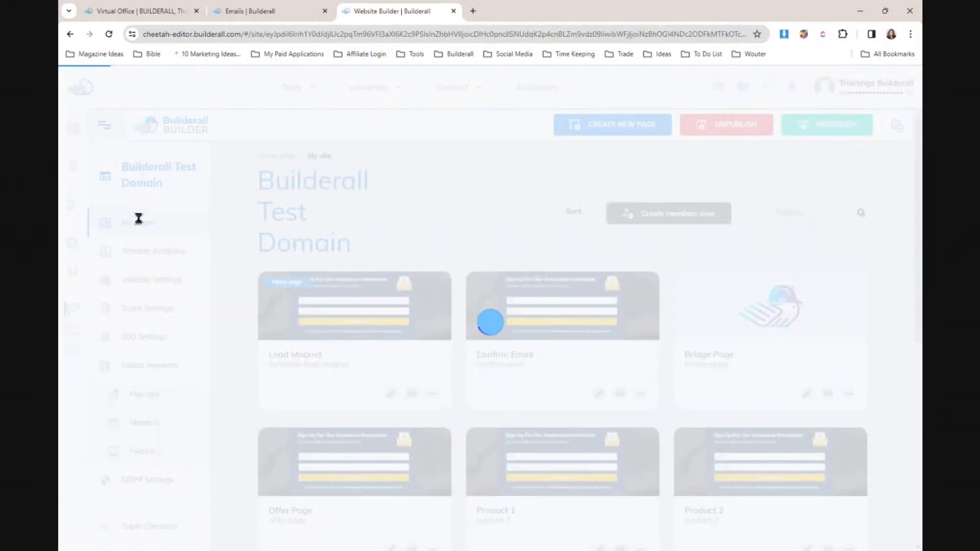
{"action": "left_click", "coordinate": [186, 132]}
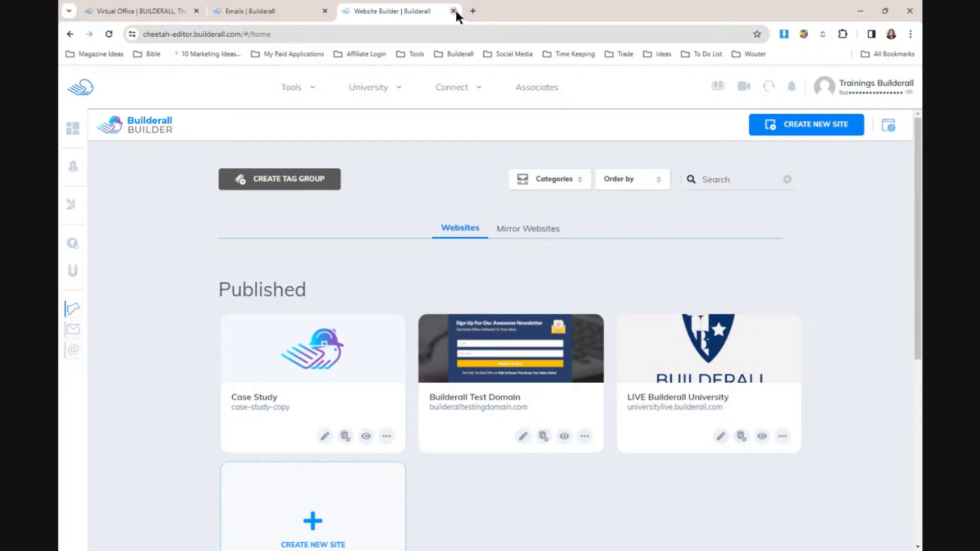
{"action": "left_click", "coordinate": [453, 11]}
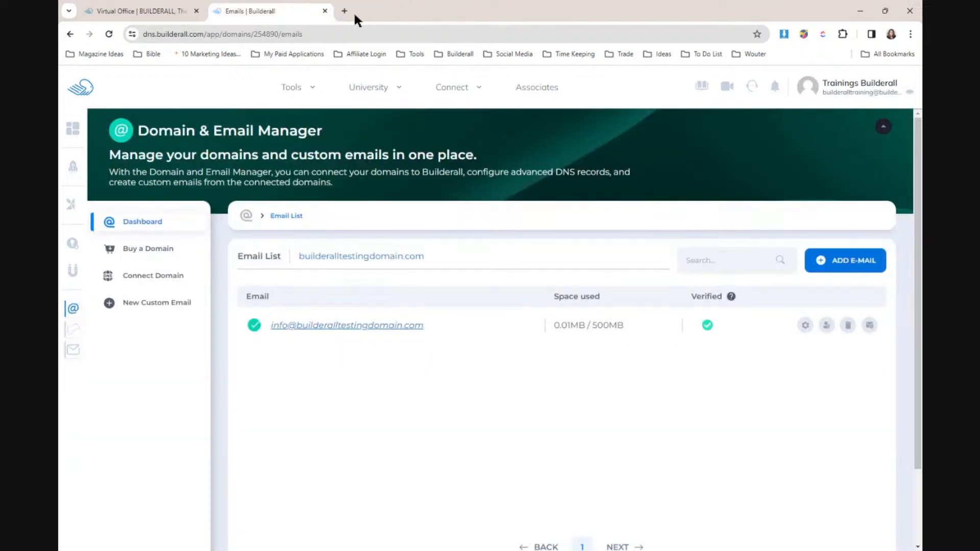
{"action": "left_click", "coordinate": [345, 11]}
- Close the Emails tab and load knowledgebase.builderall.com in the new tab
{"action": "left_click", "coordinate": [324, 11]}
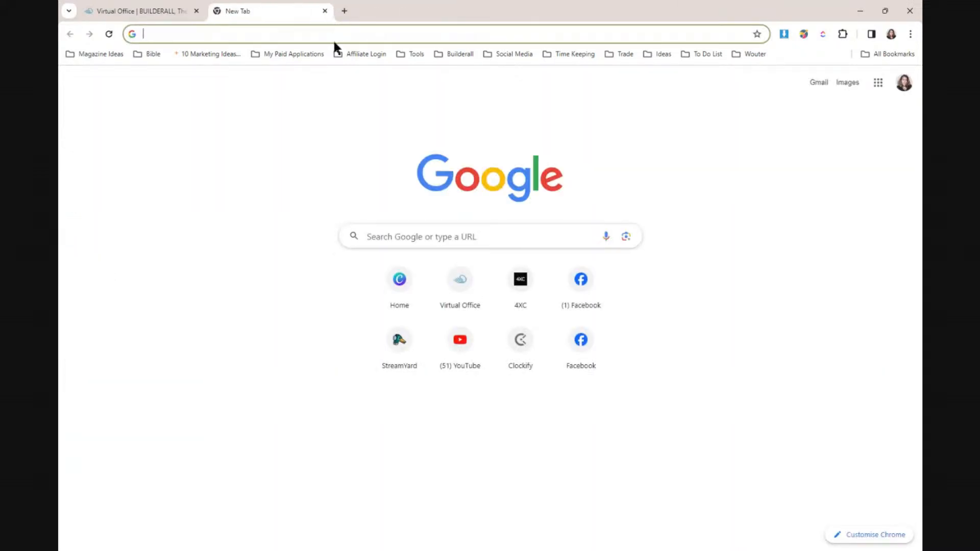
{"action": "type", "text": "knowledgebase.builderall.com"}
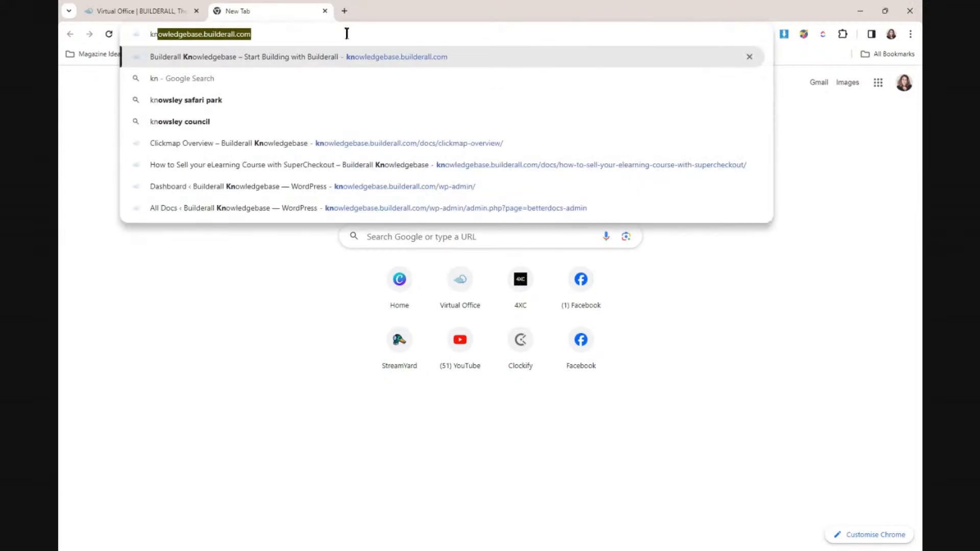
{"action": "key", "text": "Return"}
{"action": "left_click", "coordinate": [147, 11]}
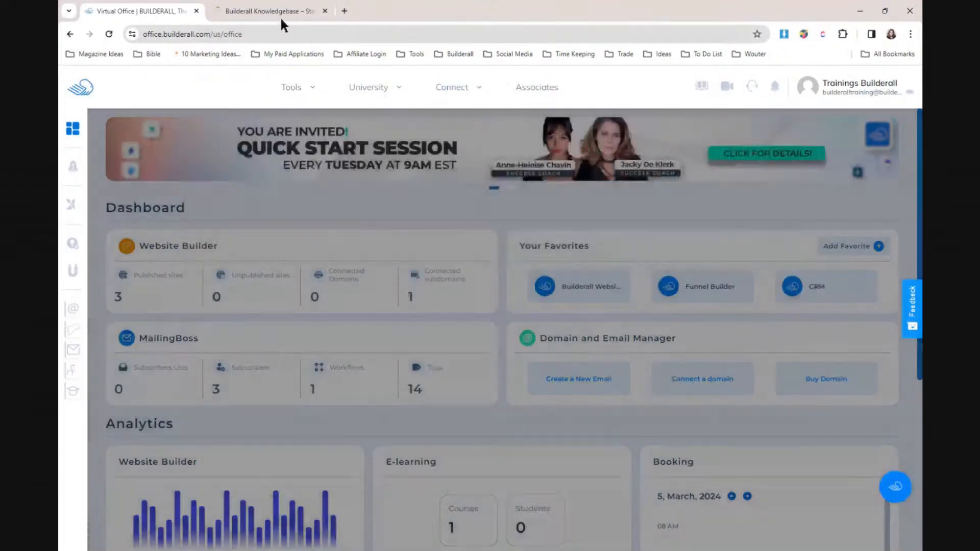
{"action": "left_click", "coordinate": [278, 10]}
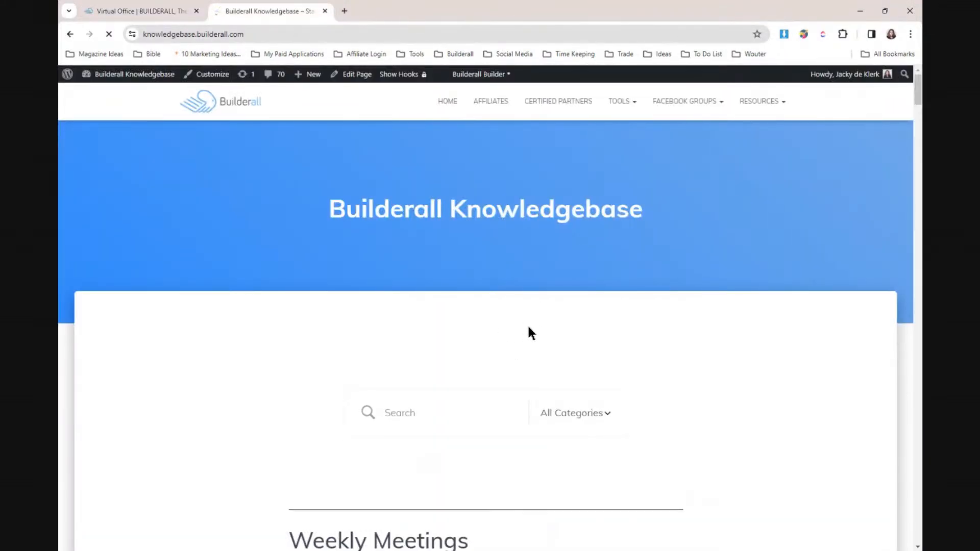
{"action": "scroll", "coordinate": [544, 314], "scroll_direction": "down", "scroll_amount": 3}
- Search the Knowledgebase for 'dns manager', open the Domain and Email Manager Overview, and scroll to Other DNS Tutorials
{"action": "left_click", "coordinate": [431, 254]}
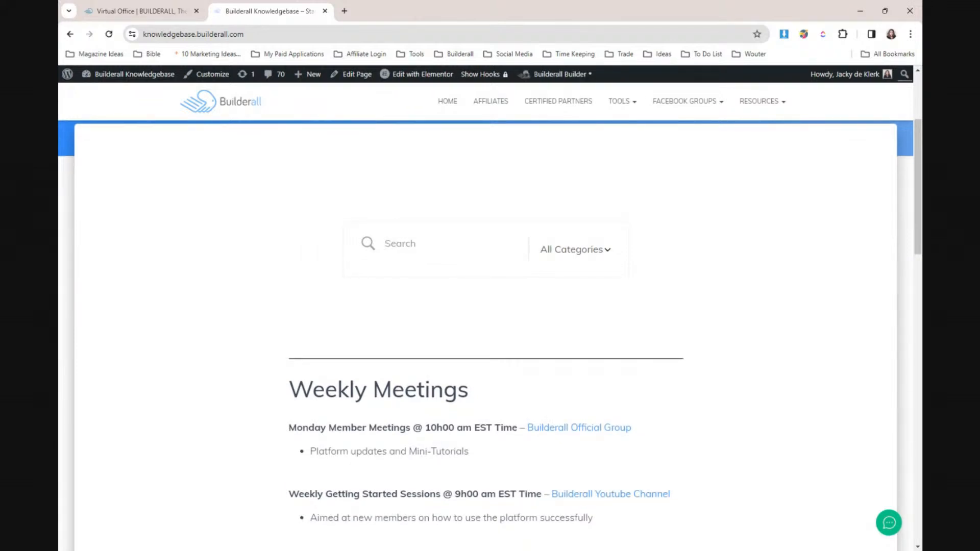
{"action": "type", "text": "connecting domain"}
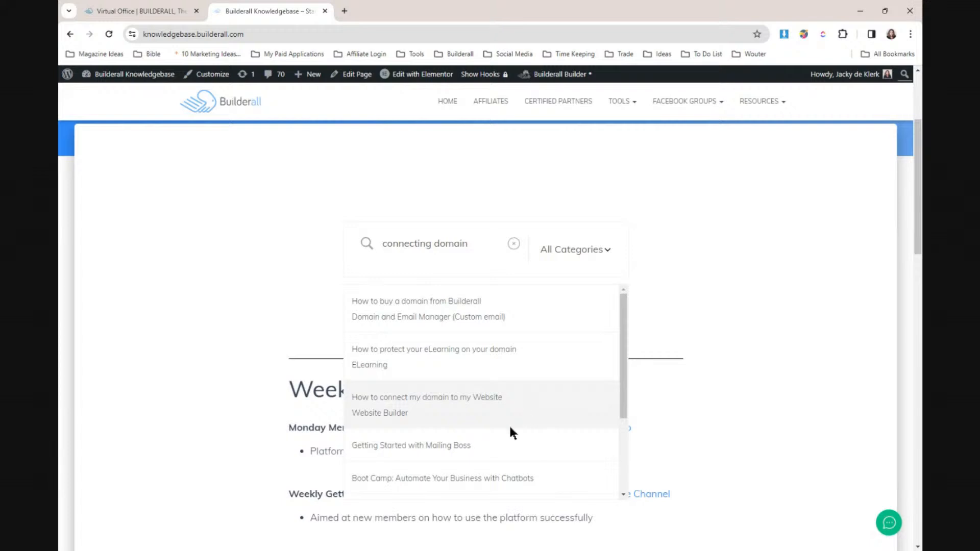
{"action": "left_click_drag", "start_coordinate": [478, 245], "coordinate": [324, 252]}
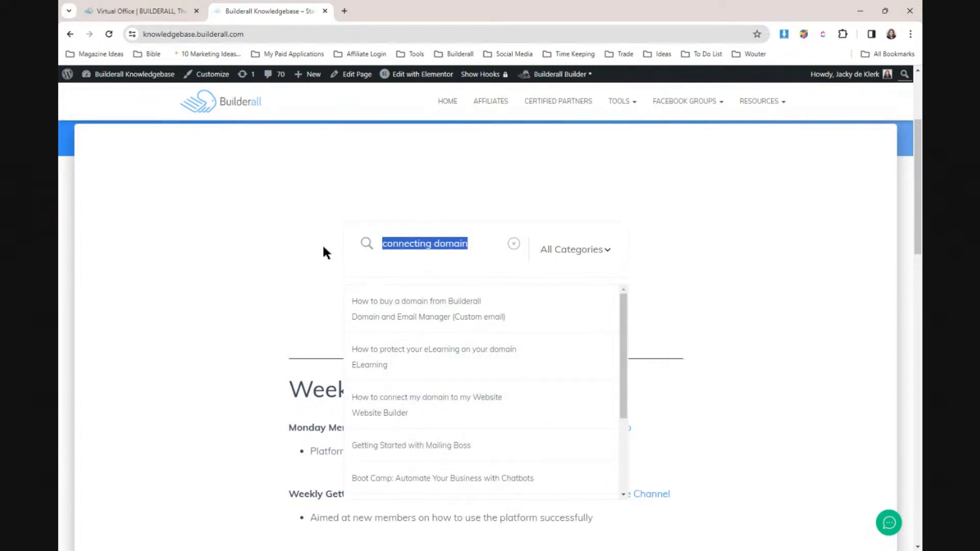
{"action": "type", "text": "dns manage"}
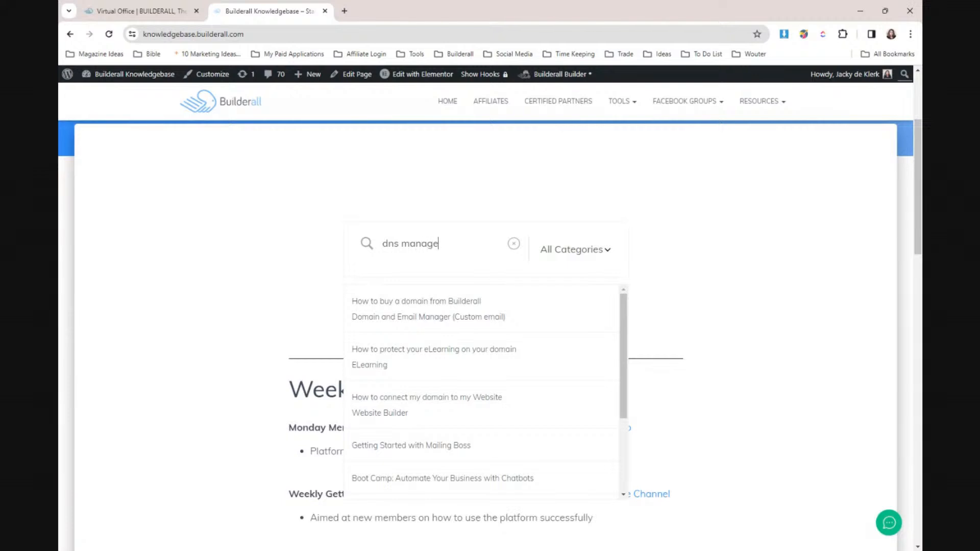
{"action": "type", "text": "r"}
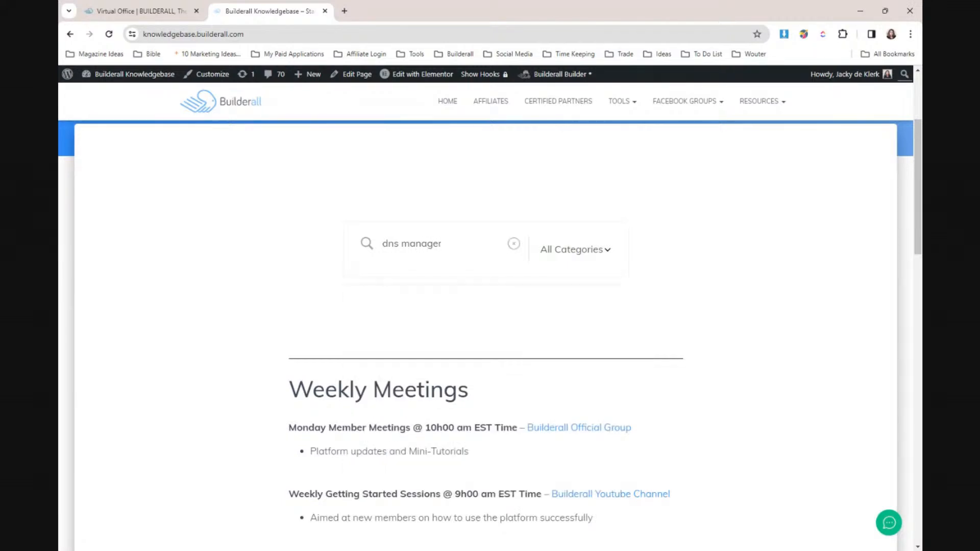
{"action": "left_click", "coordinate": [400, 312]}
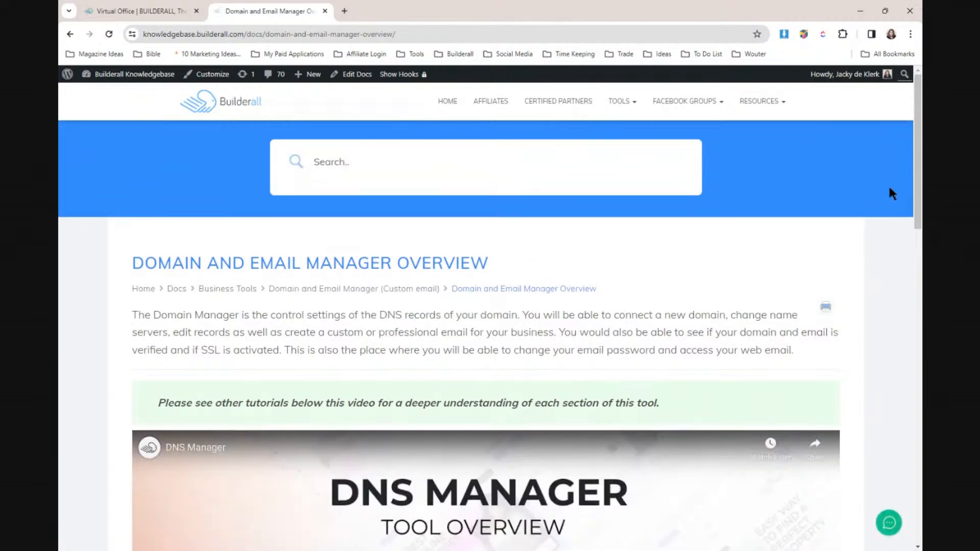
{"action": "left_click_drag", "start_coordinate": [918, 180], "coordinate": [917, 365]}
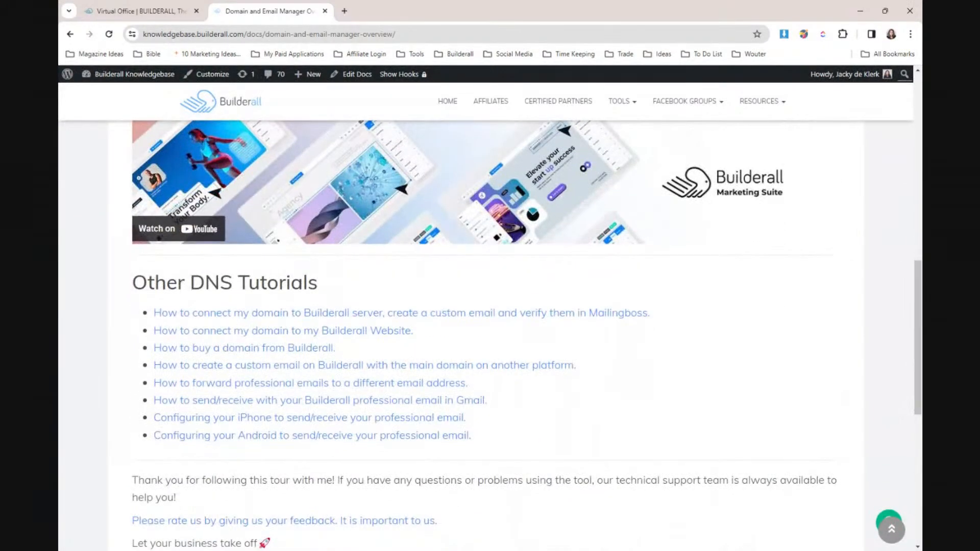